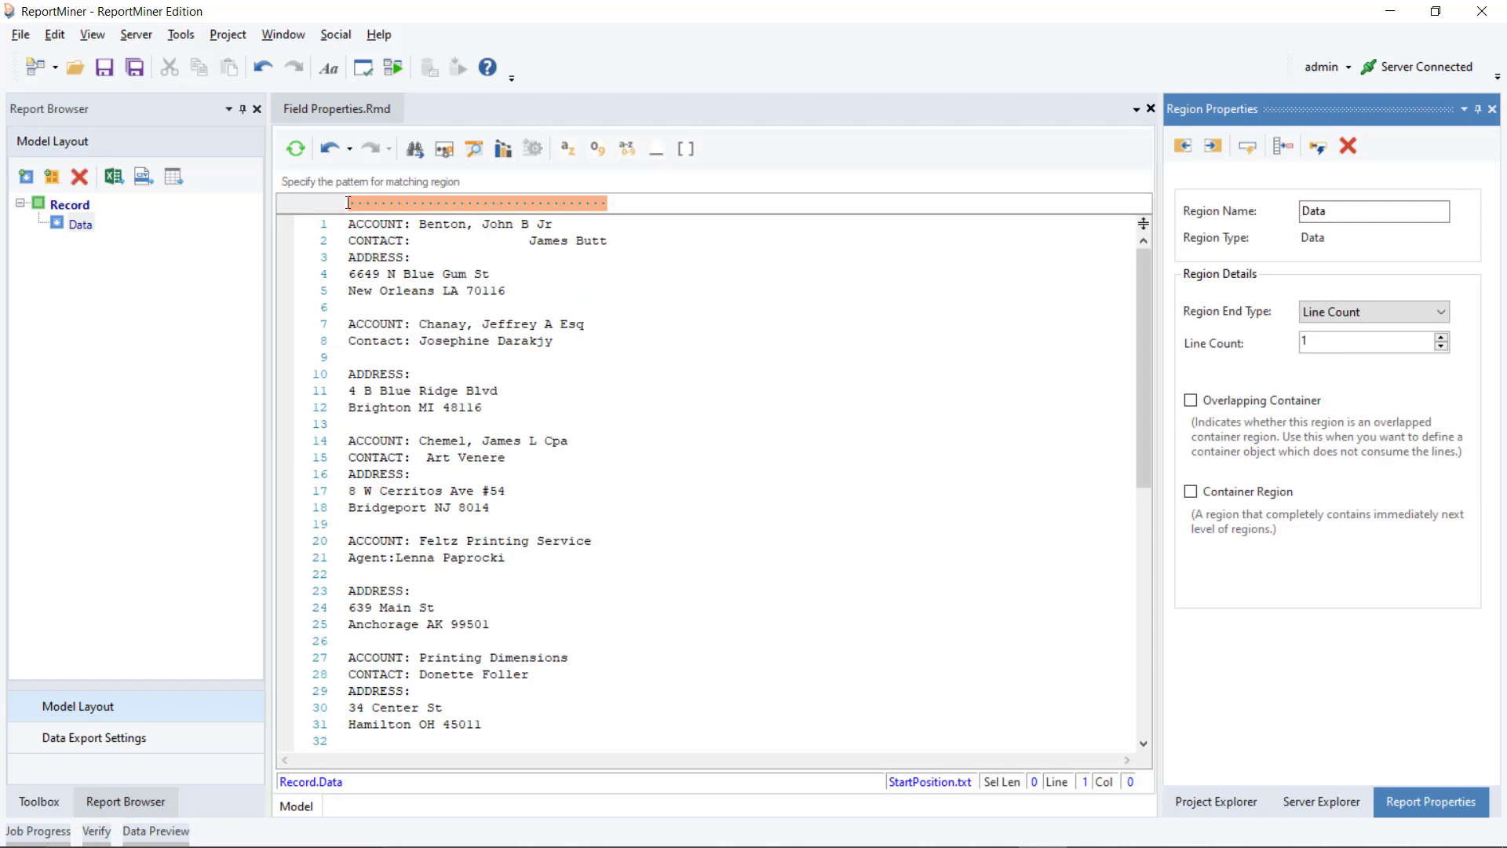
Set the Data region's matching pattern to Account and its end type to Another Region Starts.
click(355, 204)
text(Account)
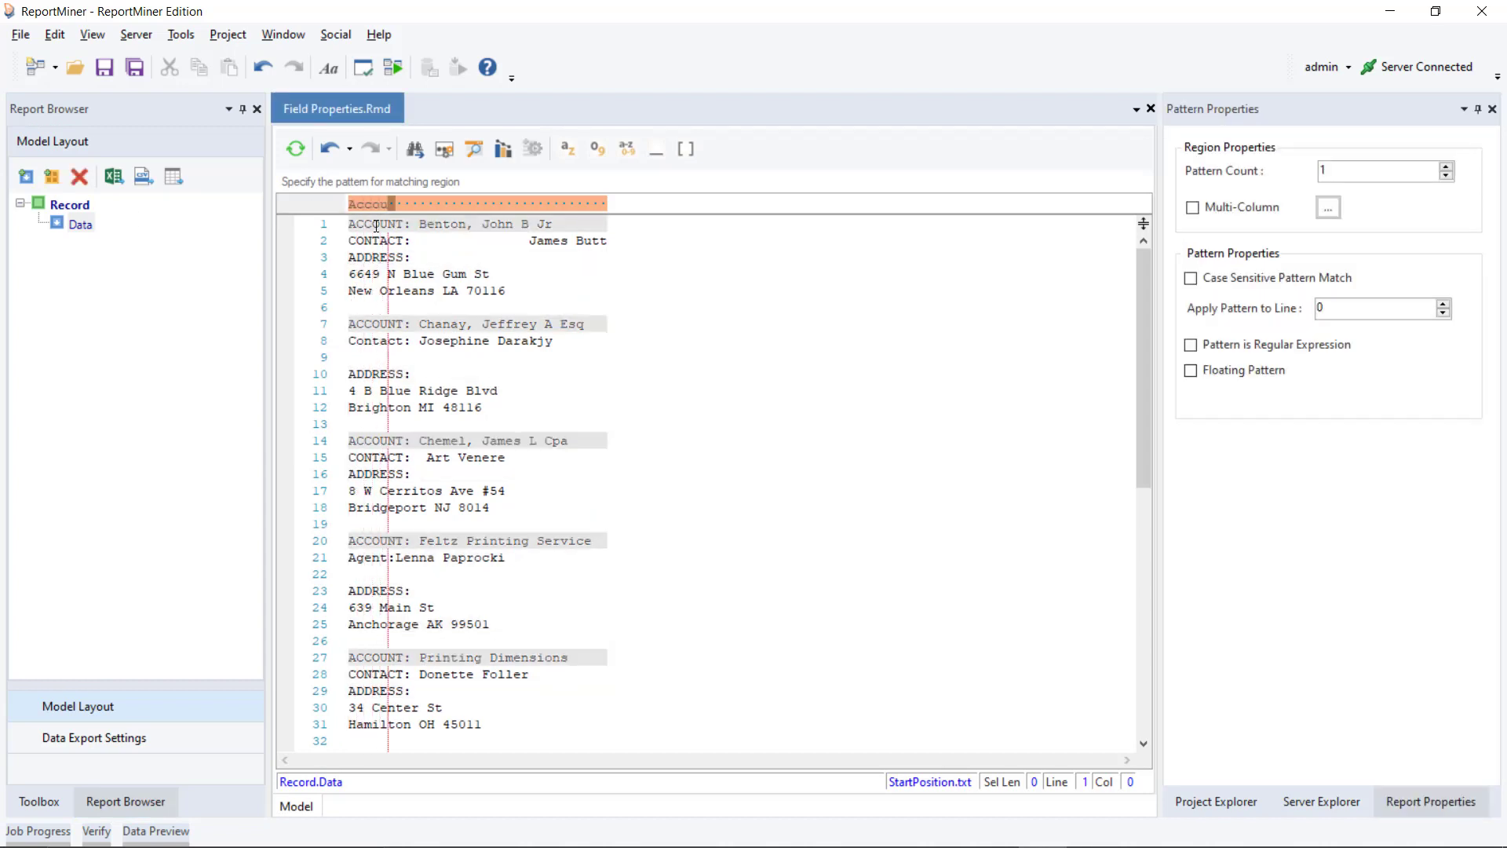
click(567, 223)
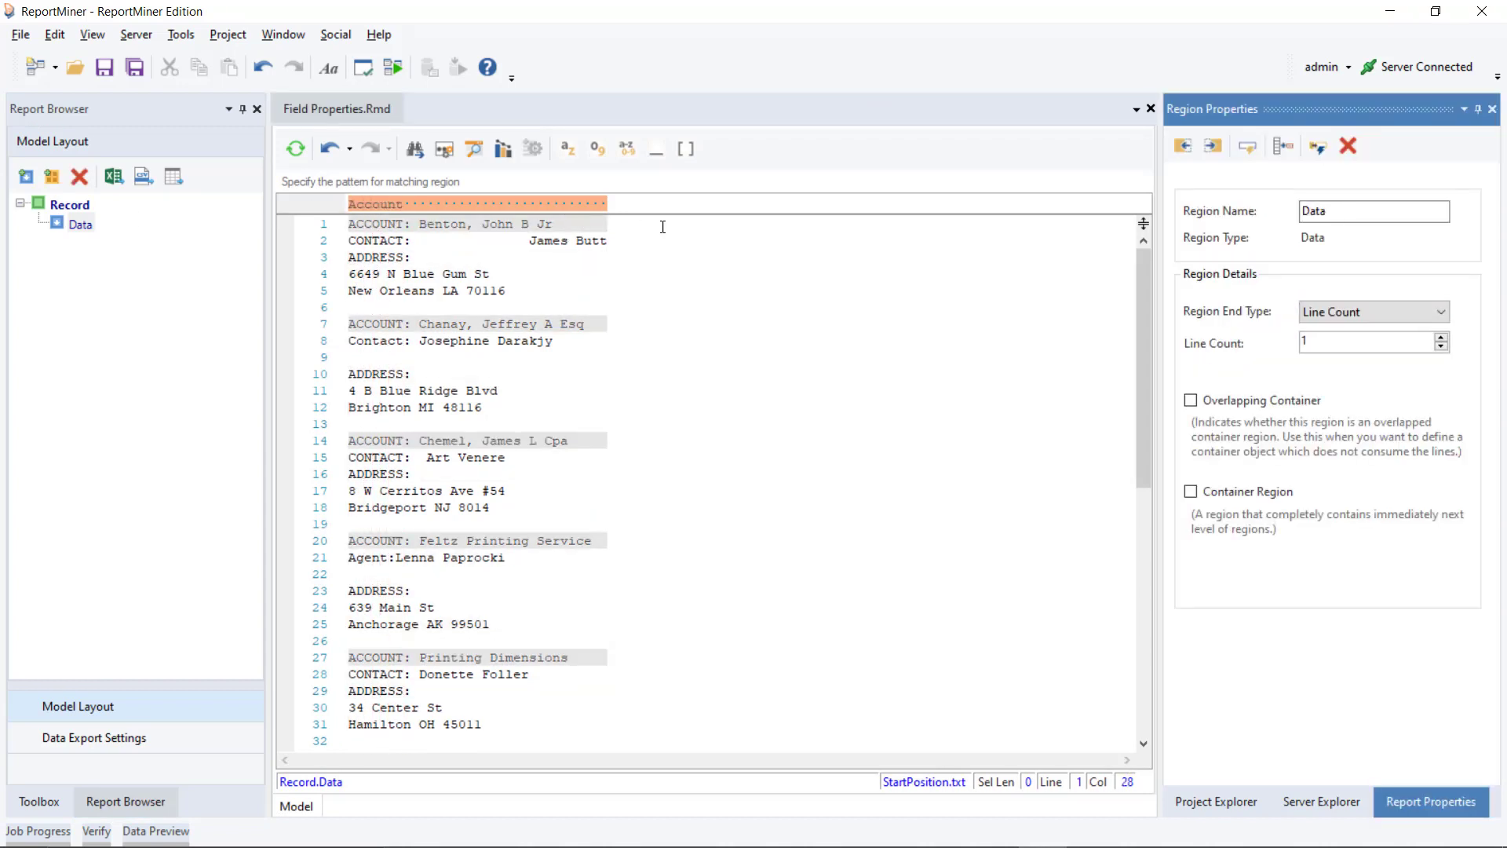
click(1425, 311)
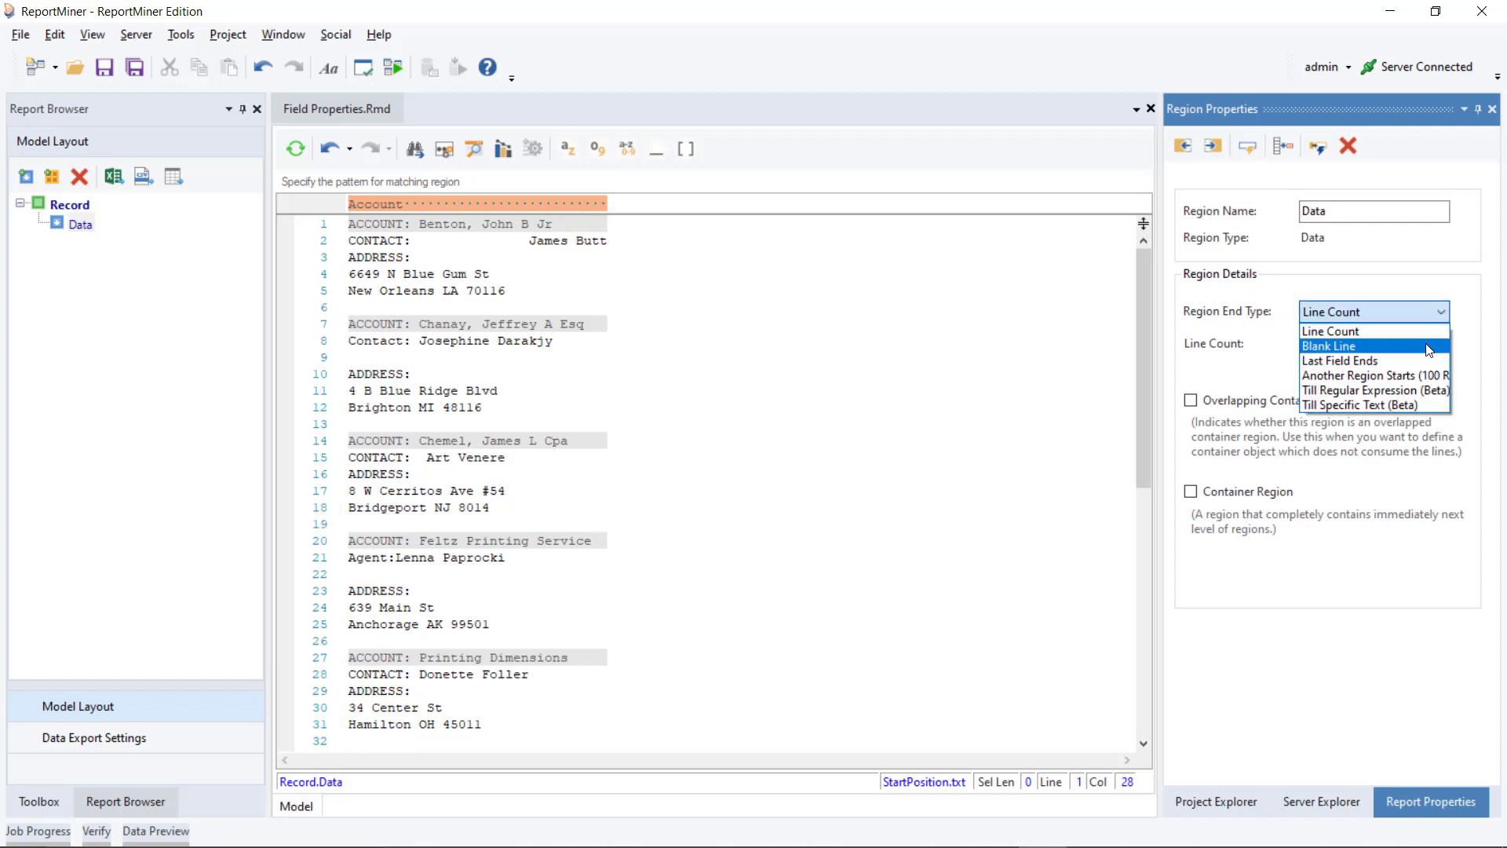
click(1423, 374)
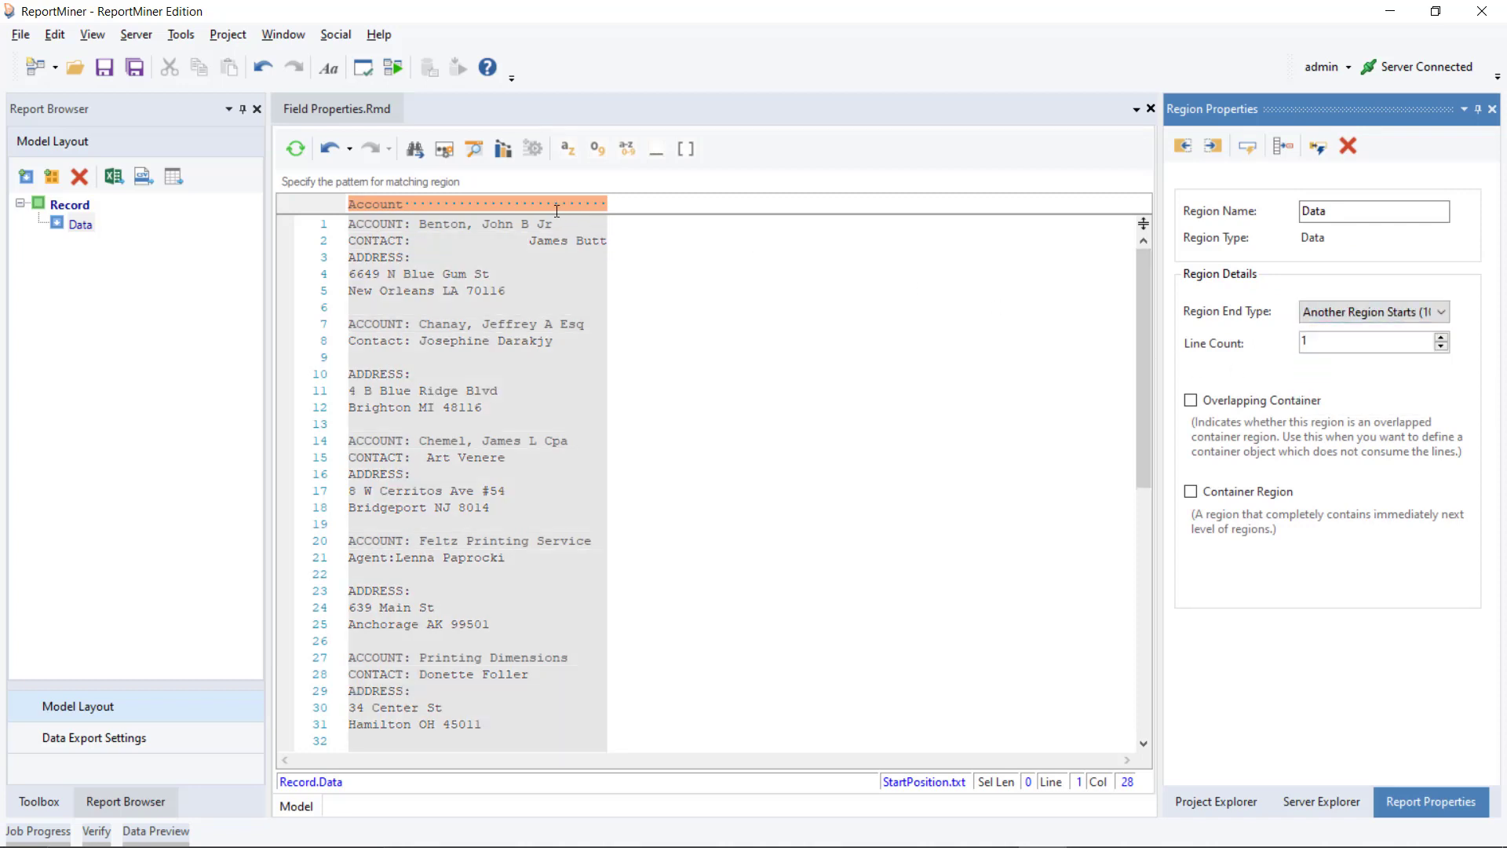
click(593, 226)
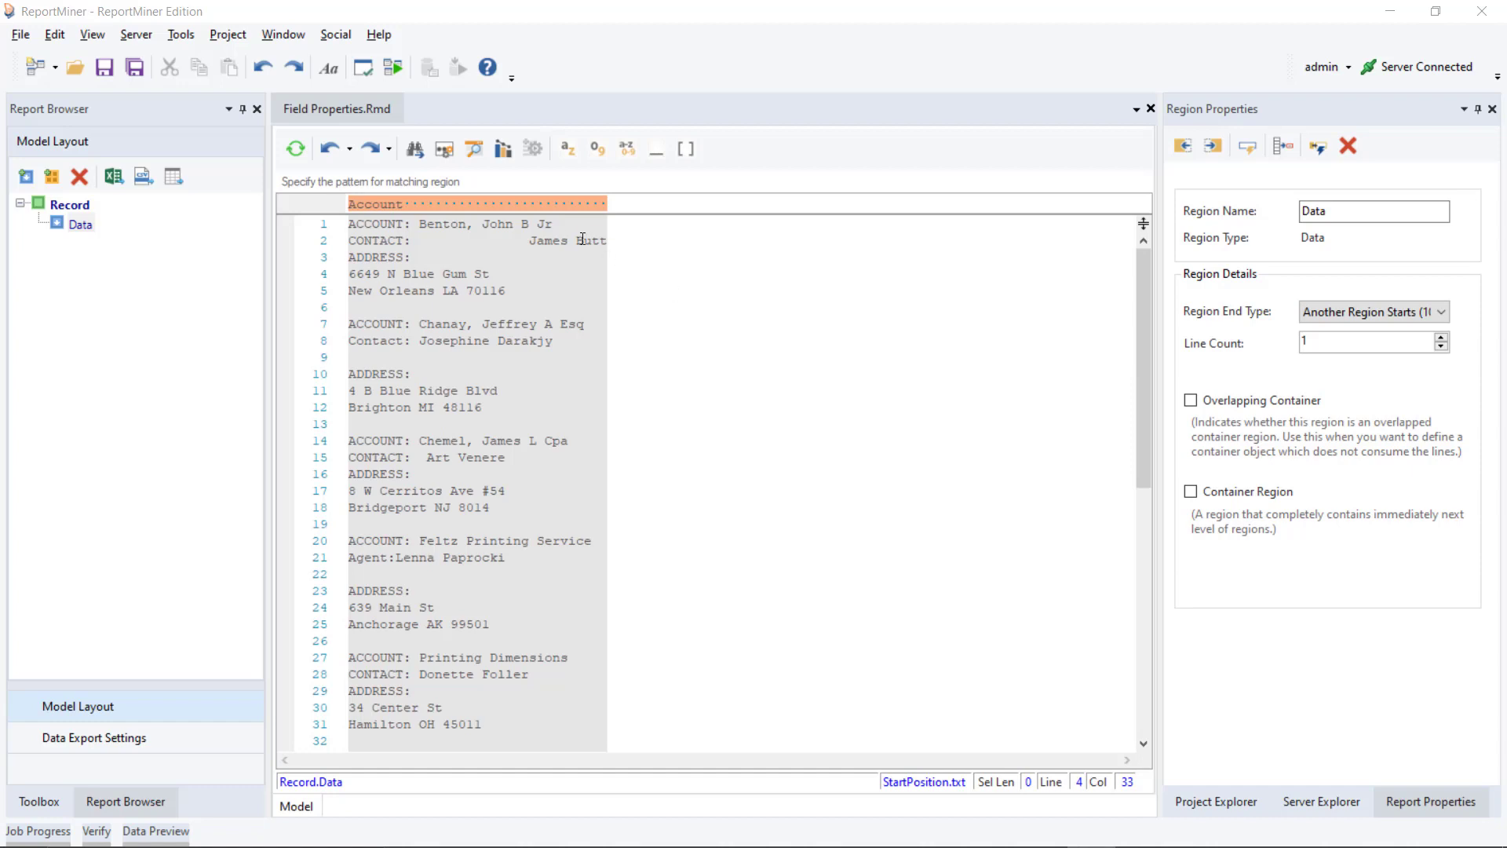
Create a data field from the account holder's name on line 1 and name it Account_Name.
drag(570, 223, 424, 224)
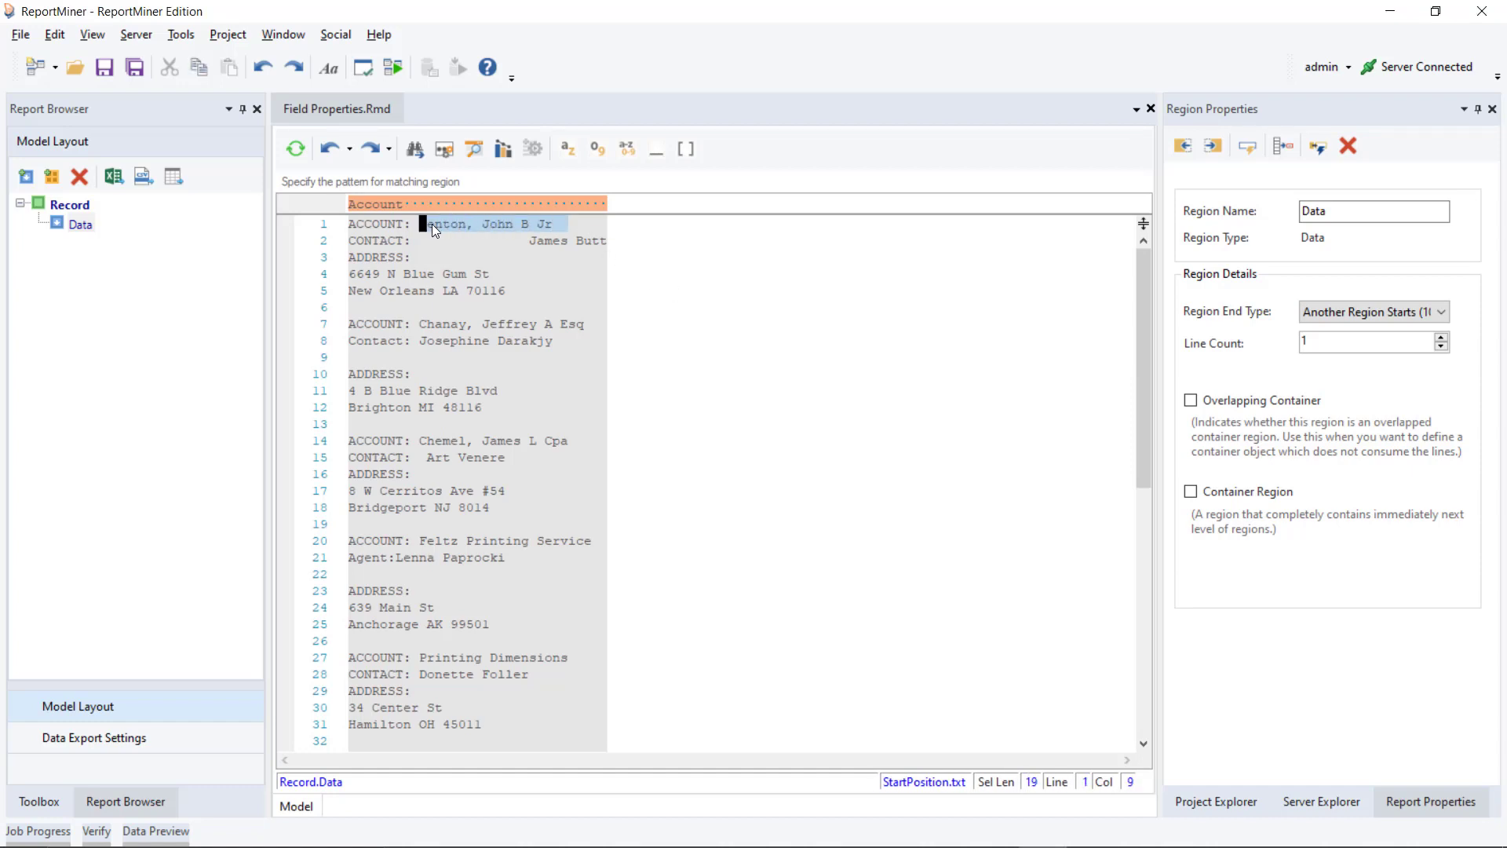
right_click(432, 224)
click(498, 243)
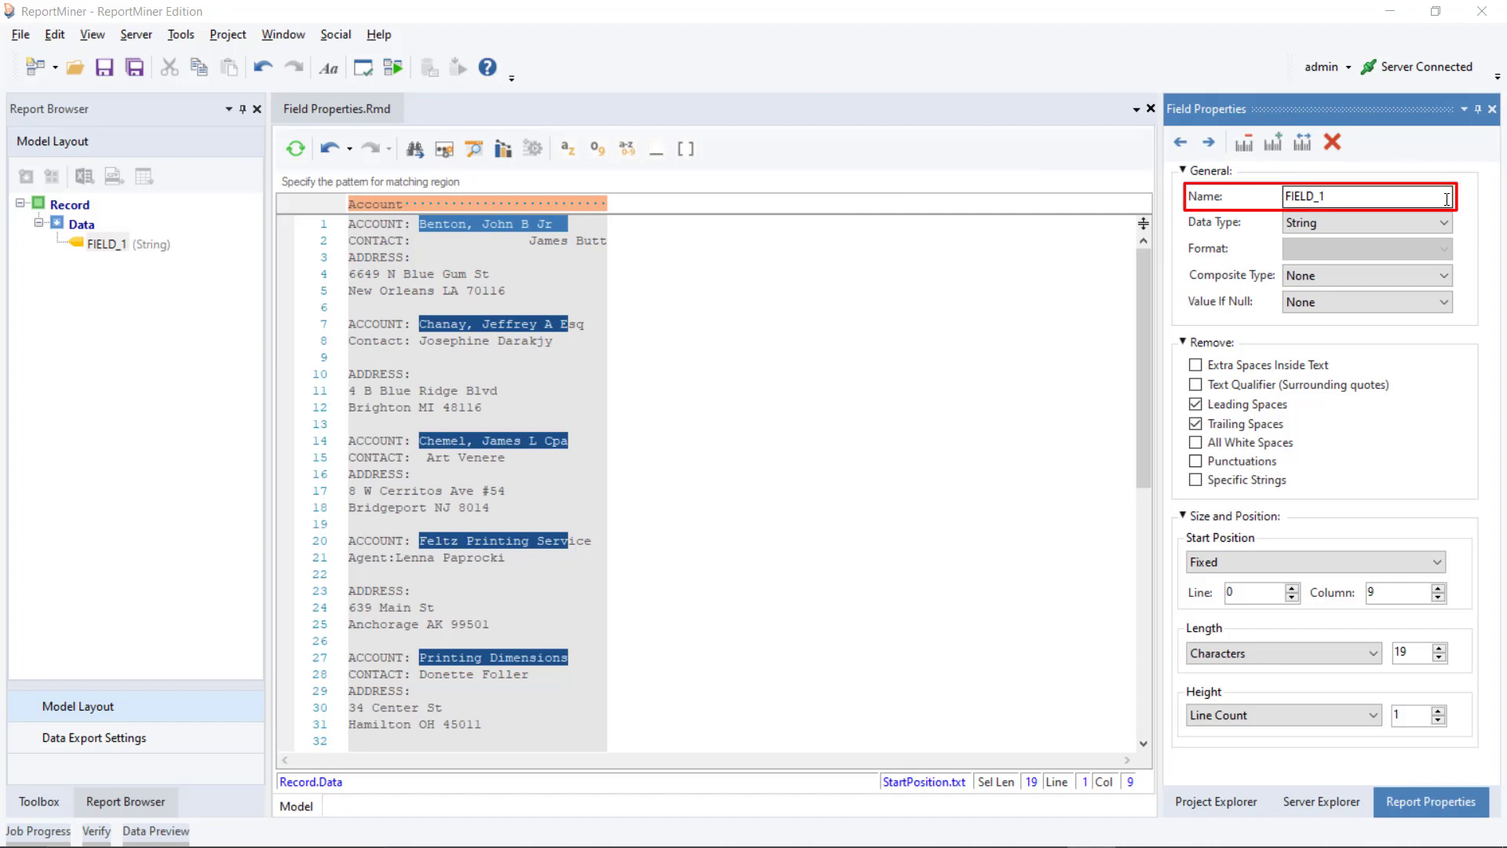
double_click(1447, 199)
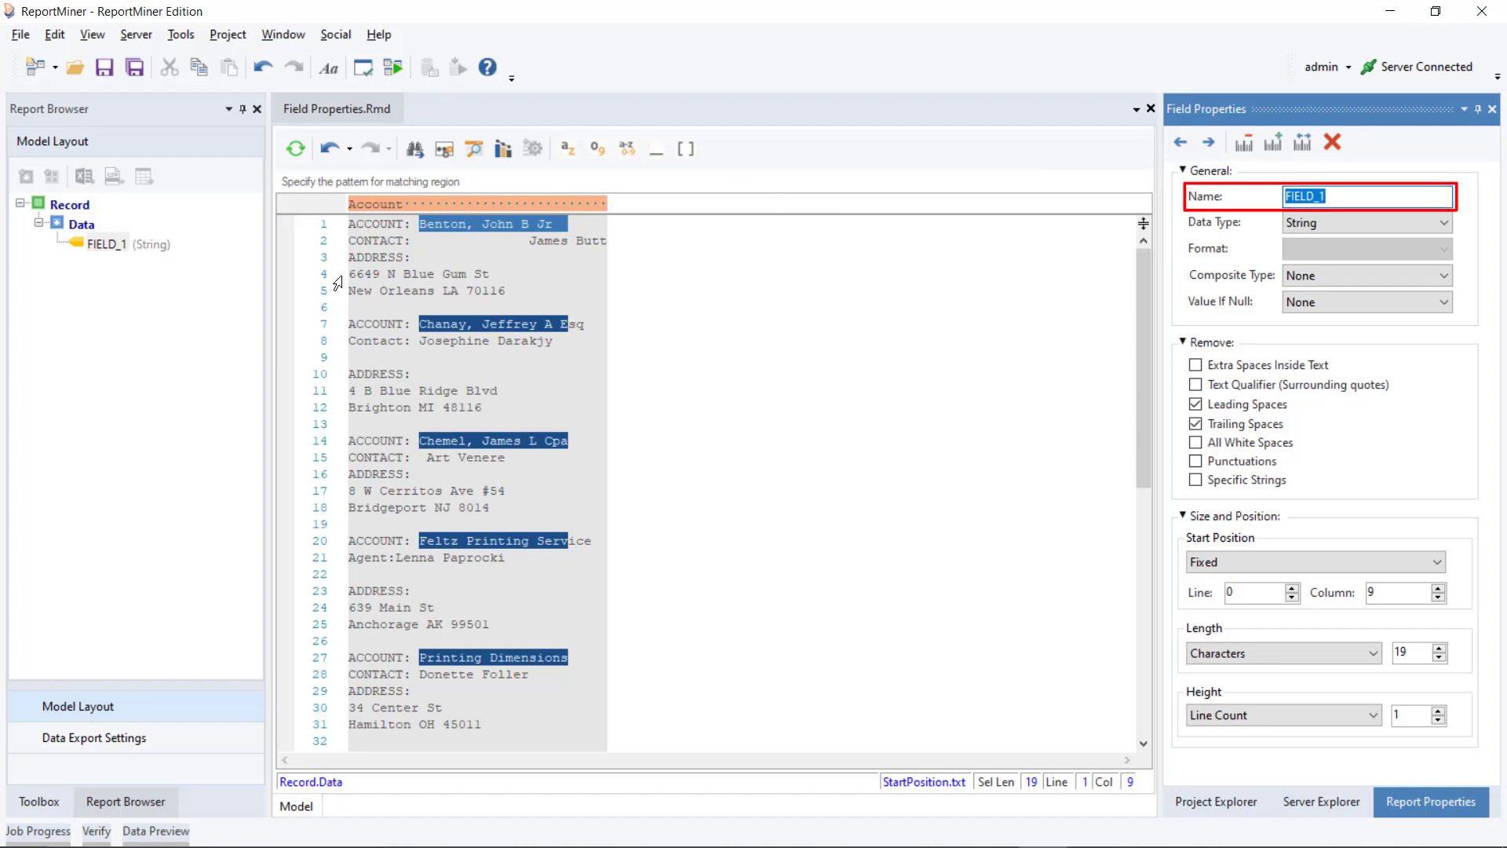
text(Account_Name)
click(337, 283)
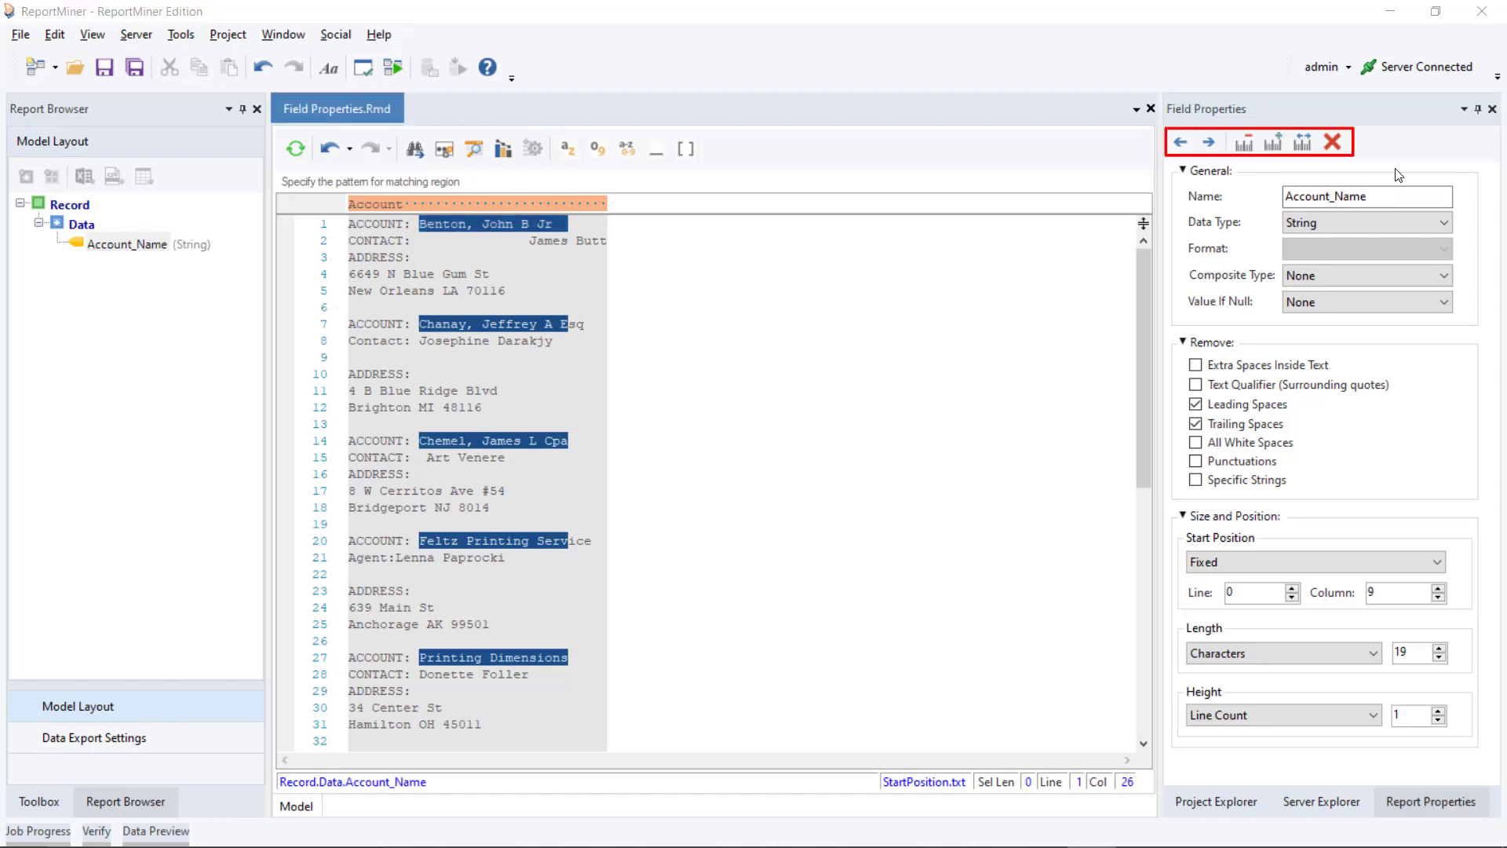
Try shifting and resizing the Account_Name field by one character, and auto-fit its length to 22 characters.
click(1172, 154)
click(1173, 156)
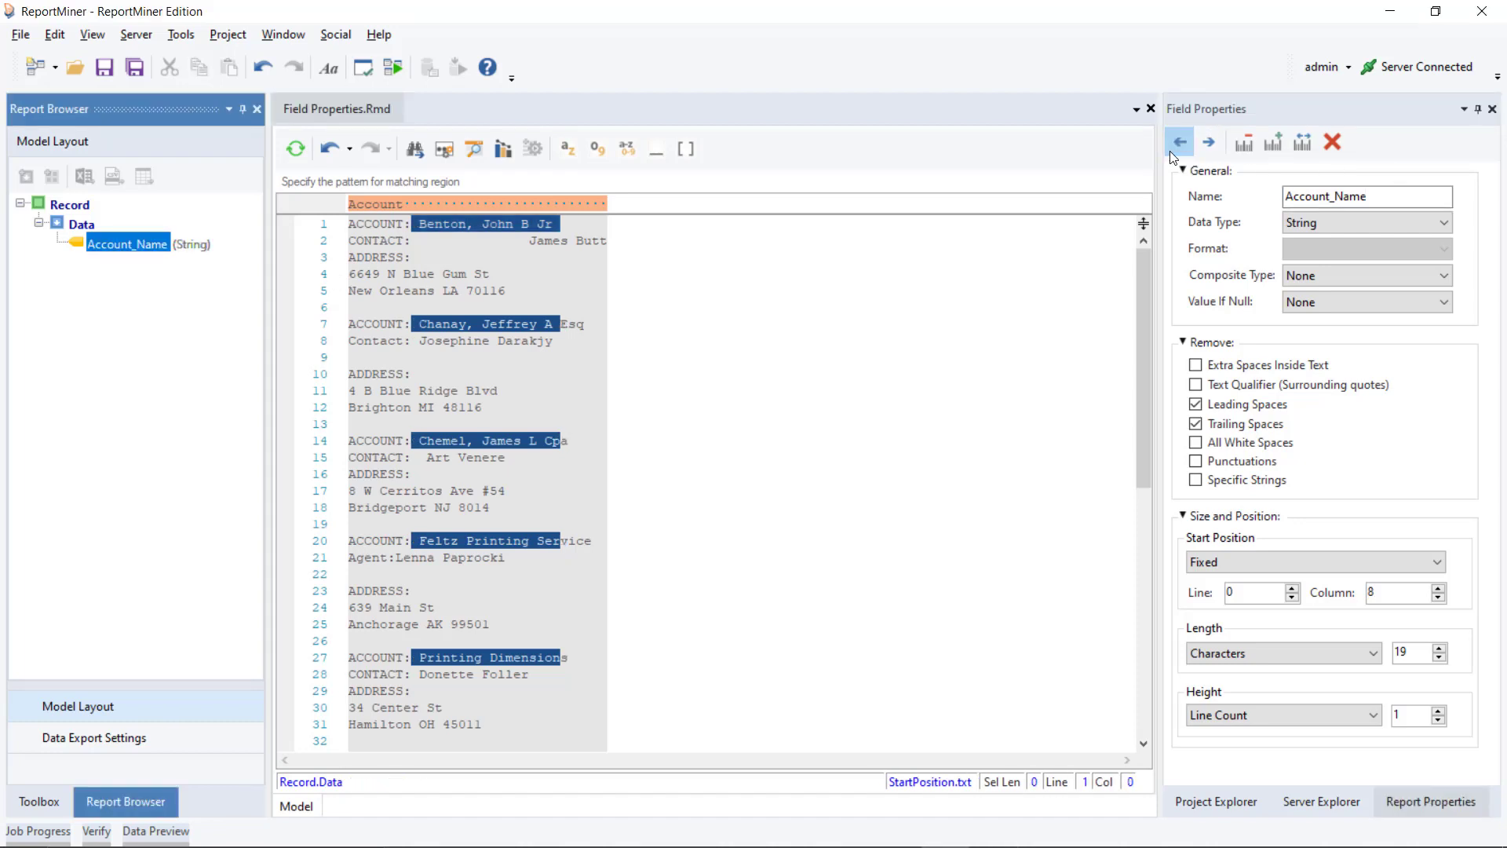
click(1258, 154)
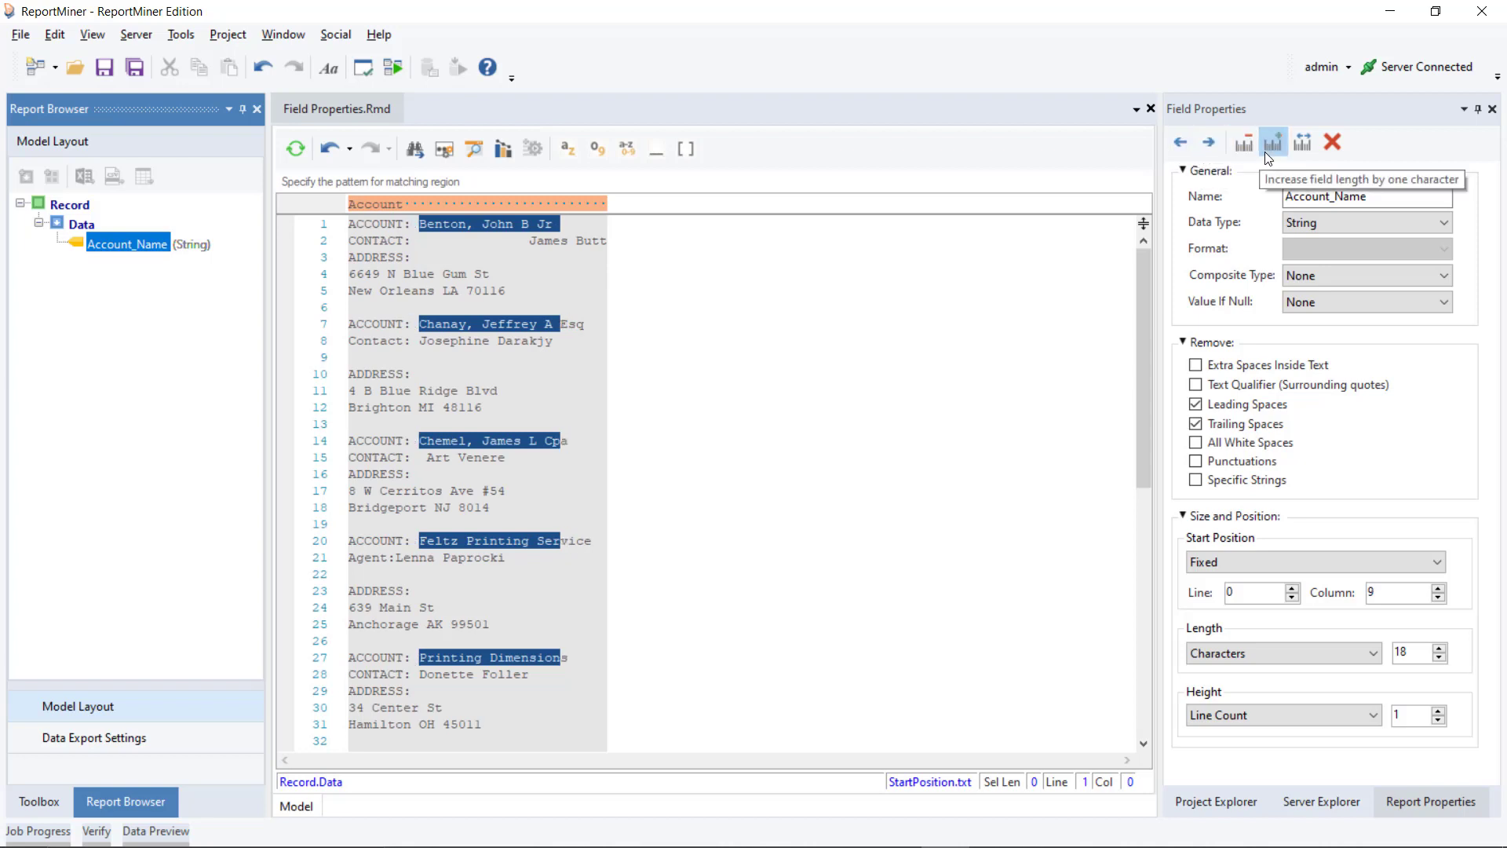
click(1268, 158)
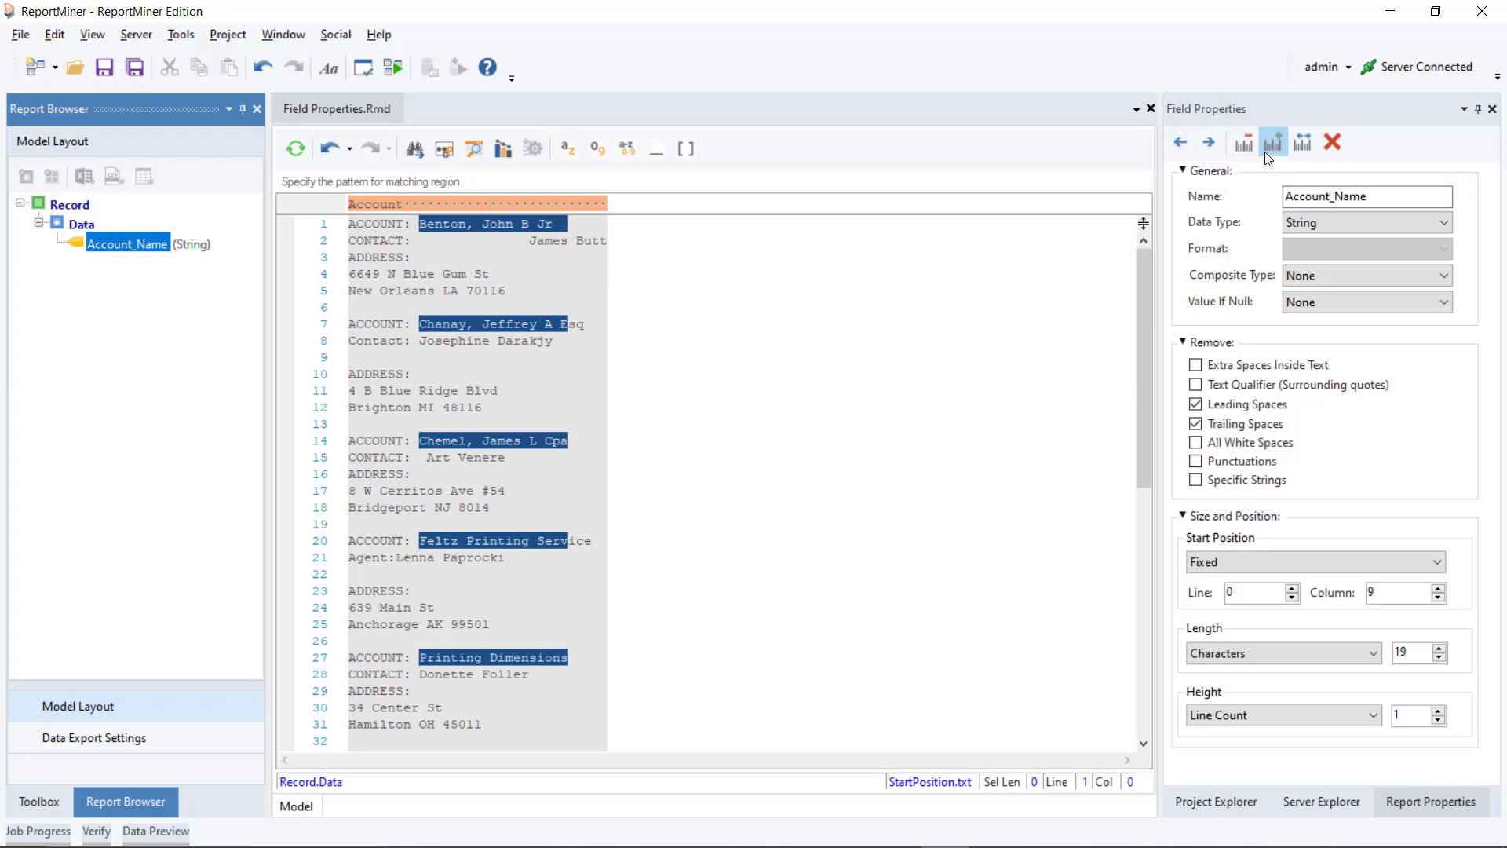
click(1312, 138)
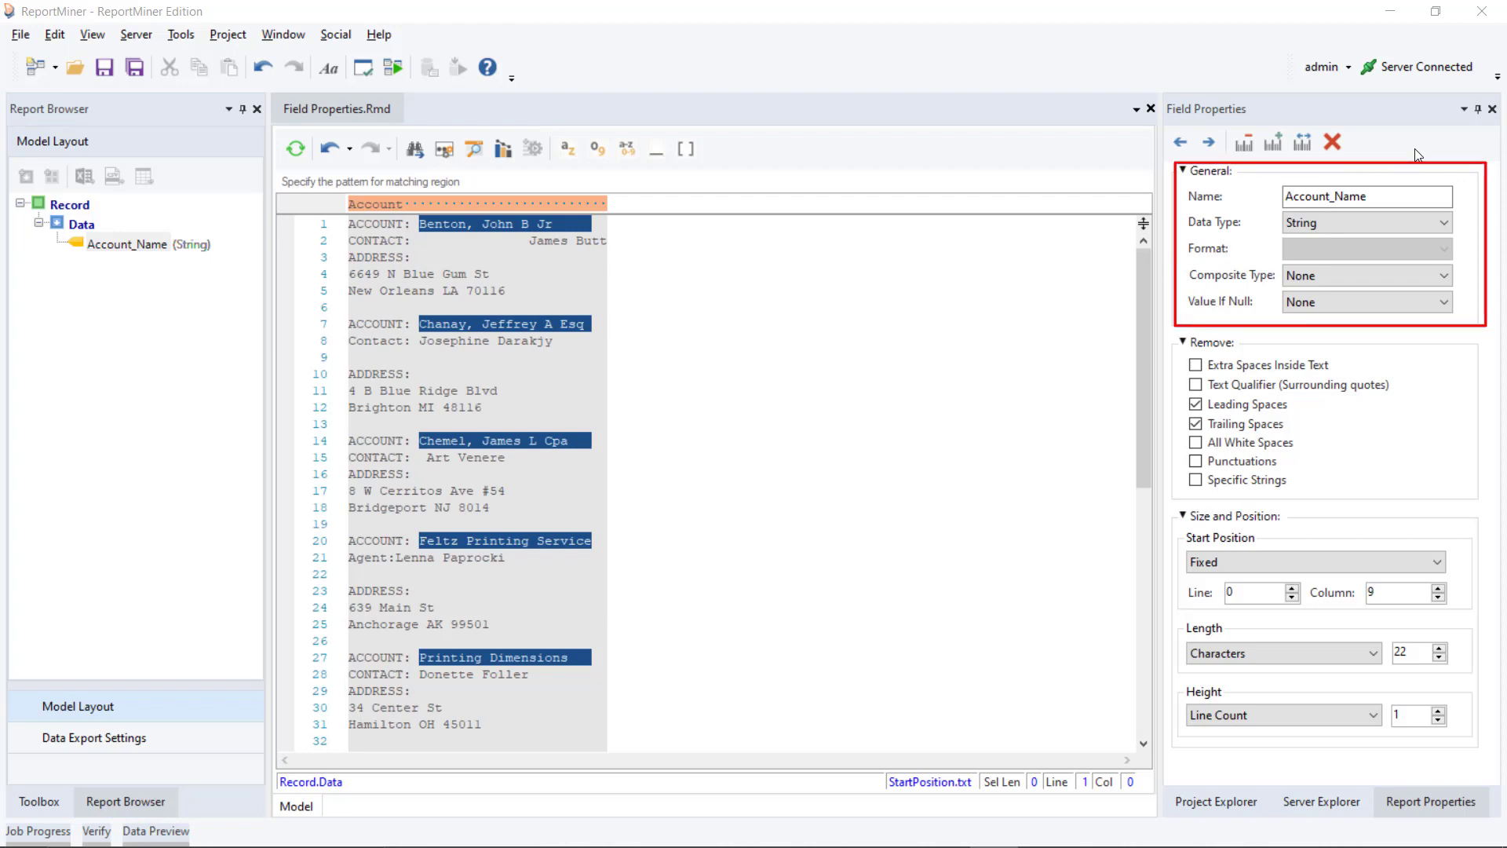
Examine the available data type, composite type and value-if-null options for the Account_Name field.
click(1440, 229)
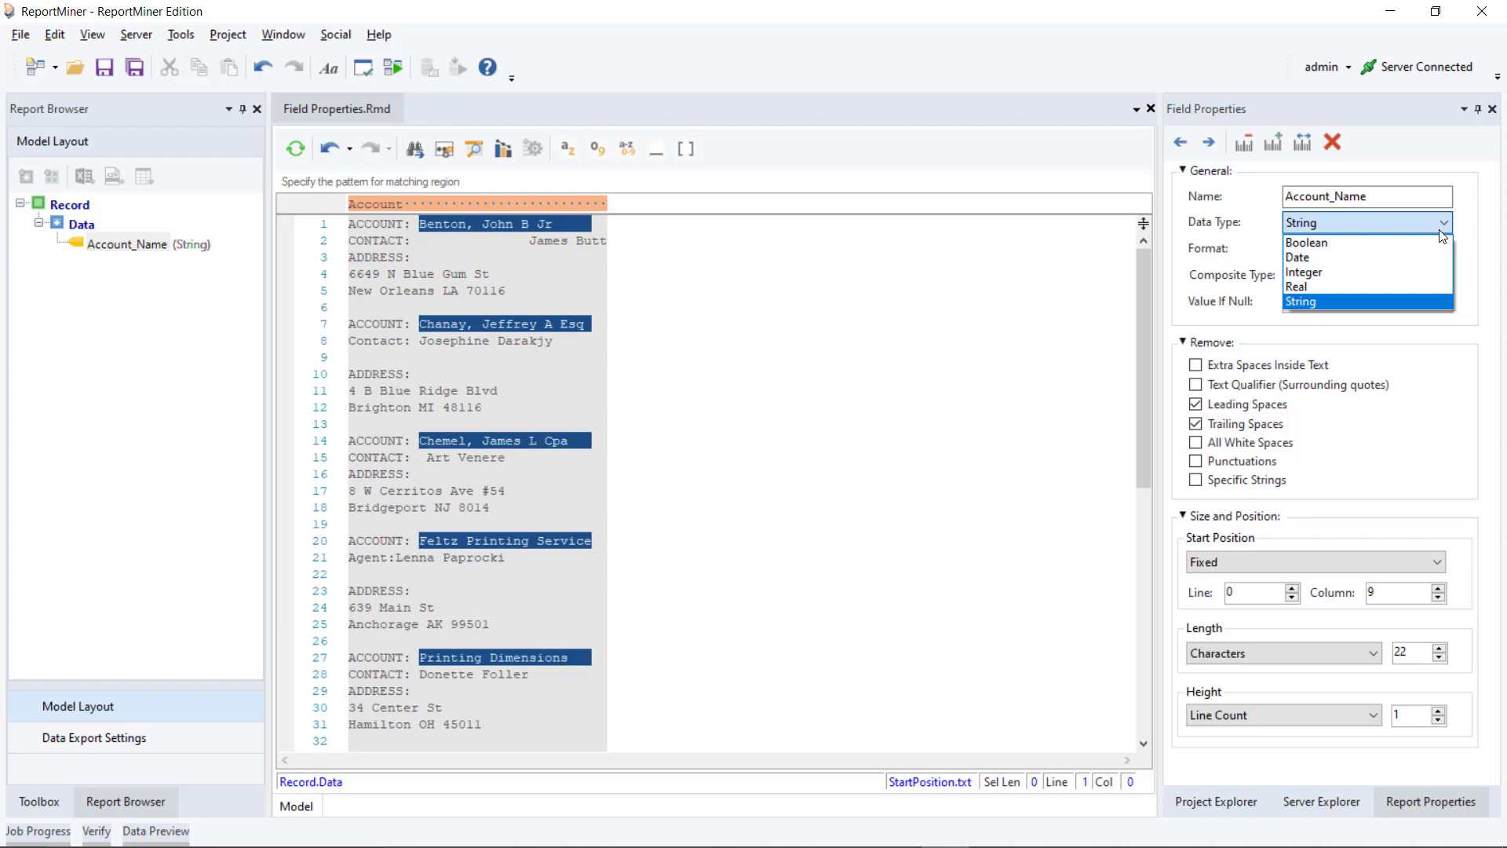
click(1438, 229)
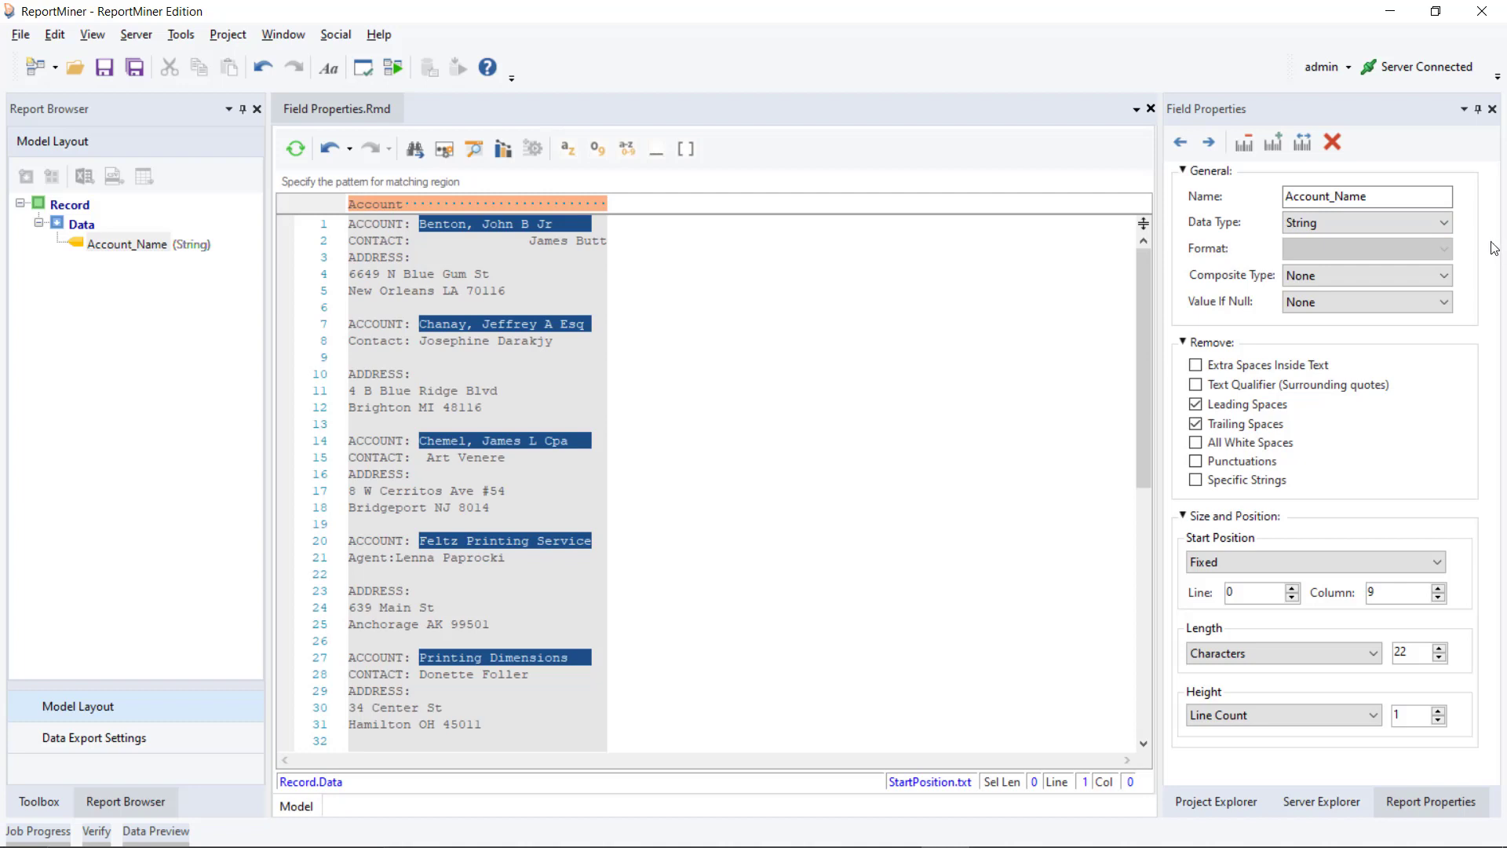
click(1444, 275)
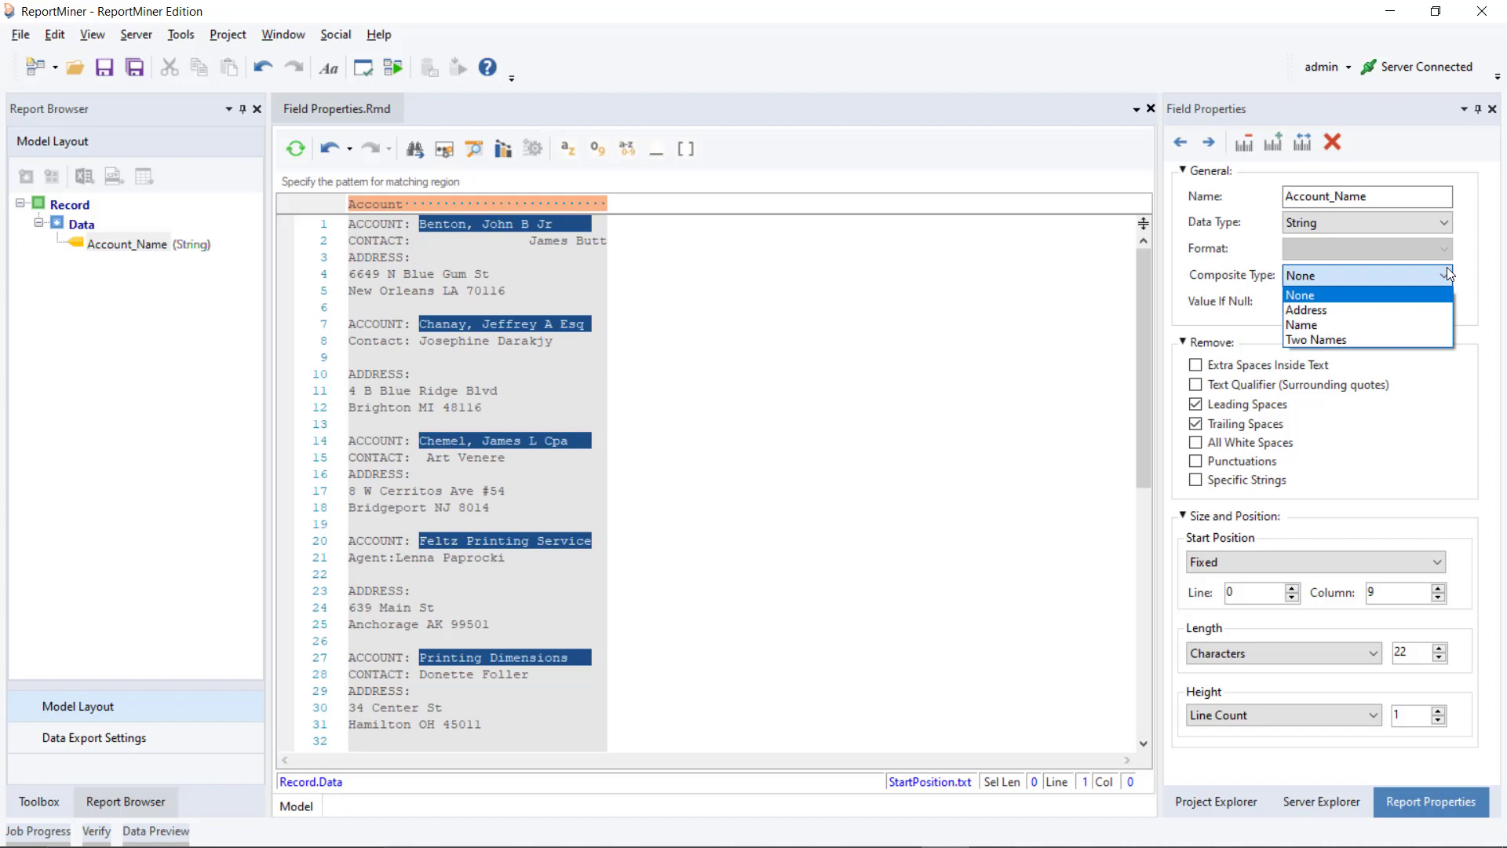
click(1497, 268)
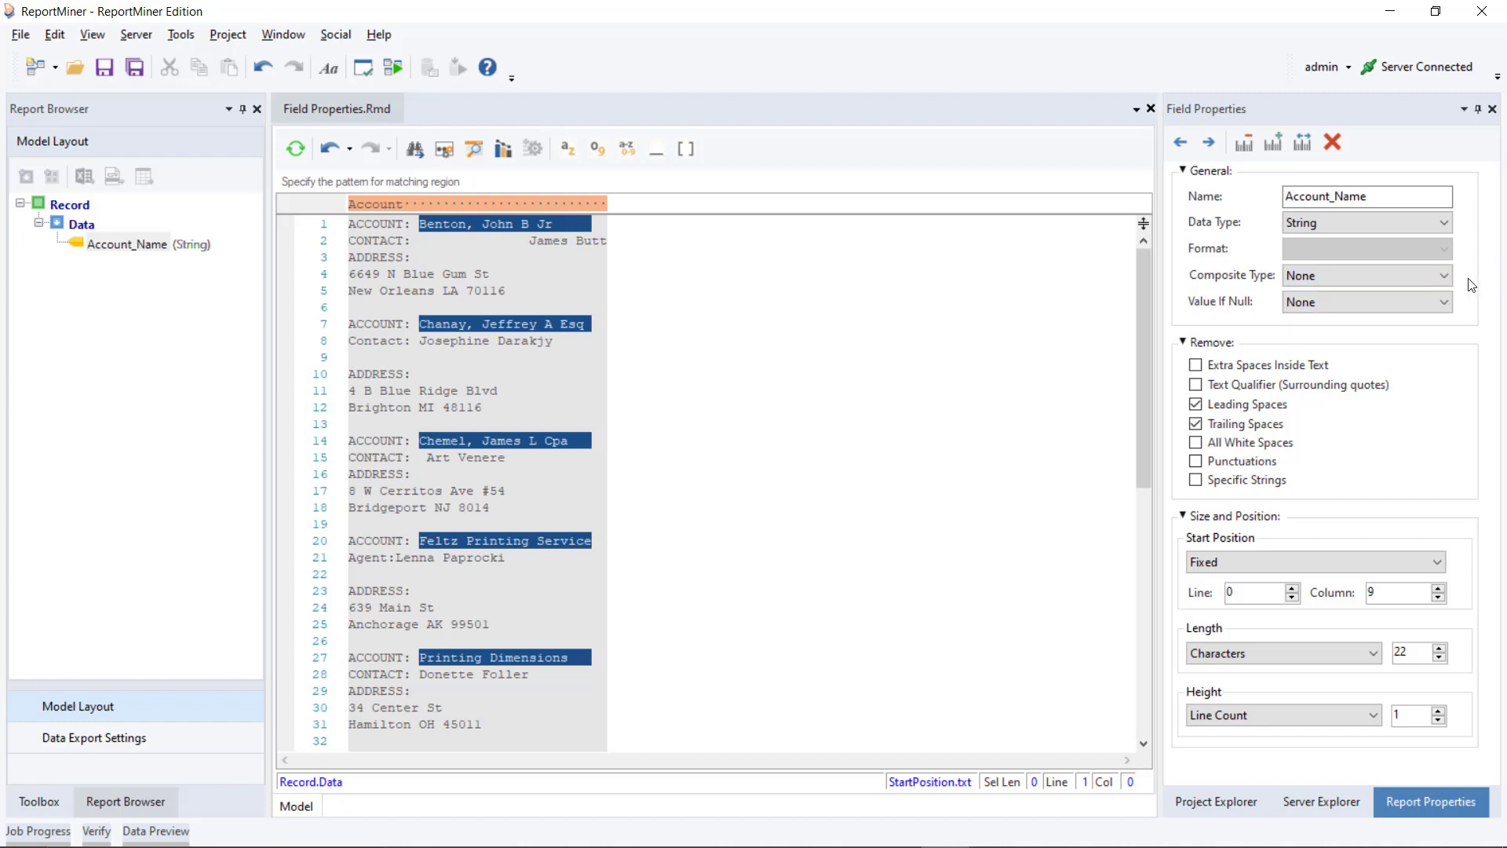
click(1448, 295)
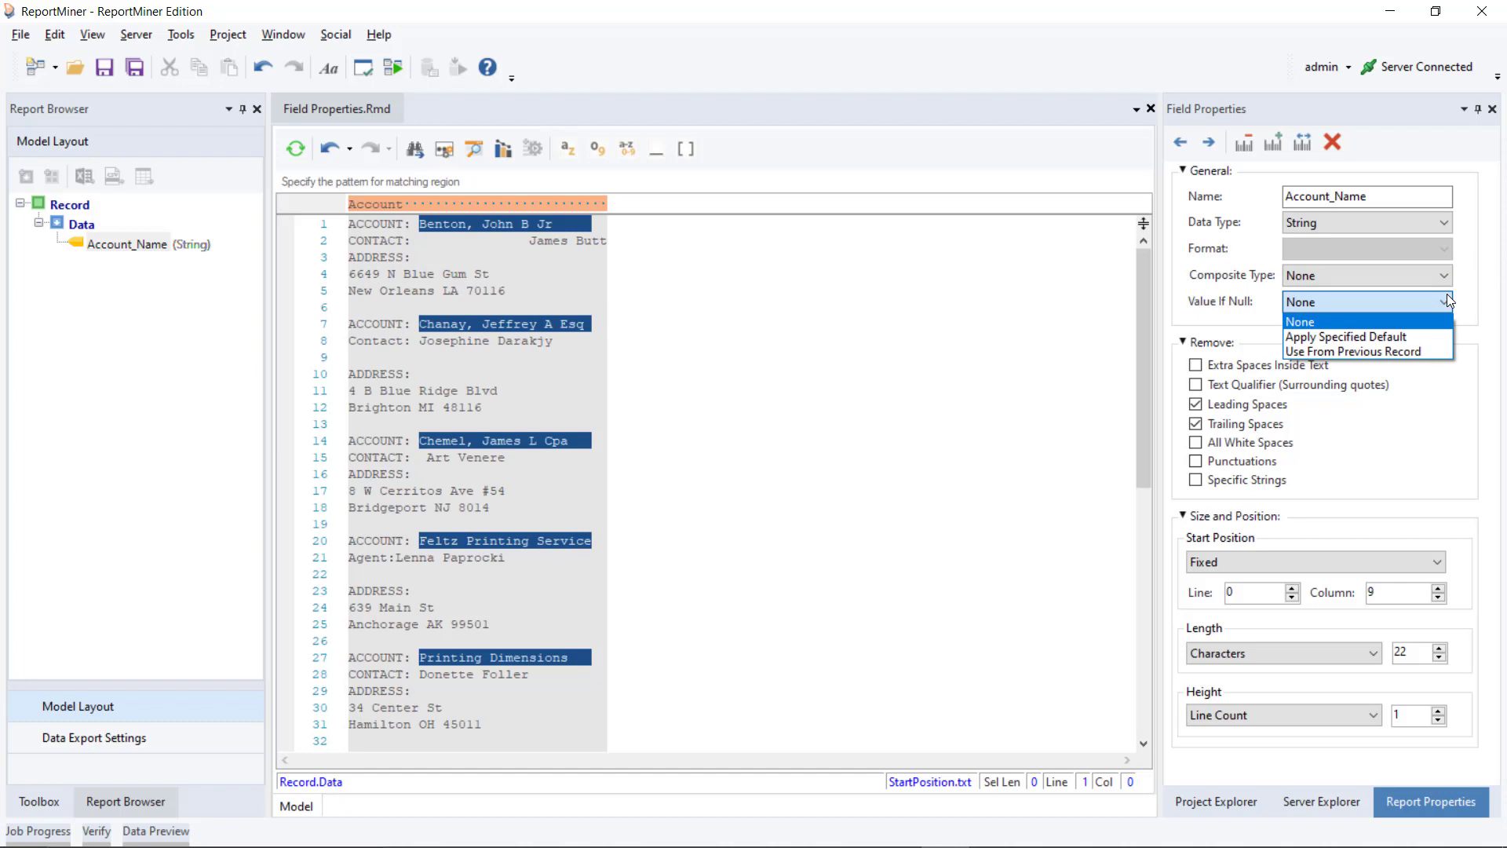
click(1448, 296)
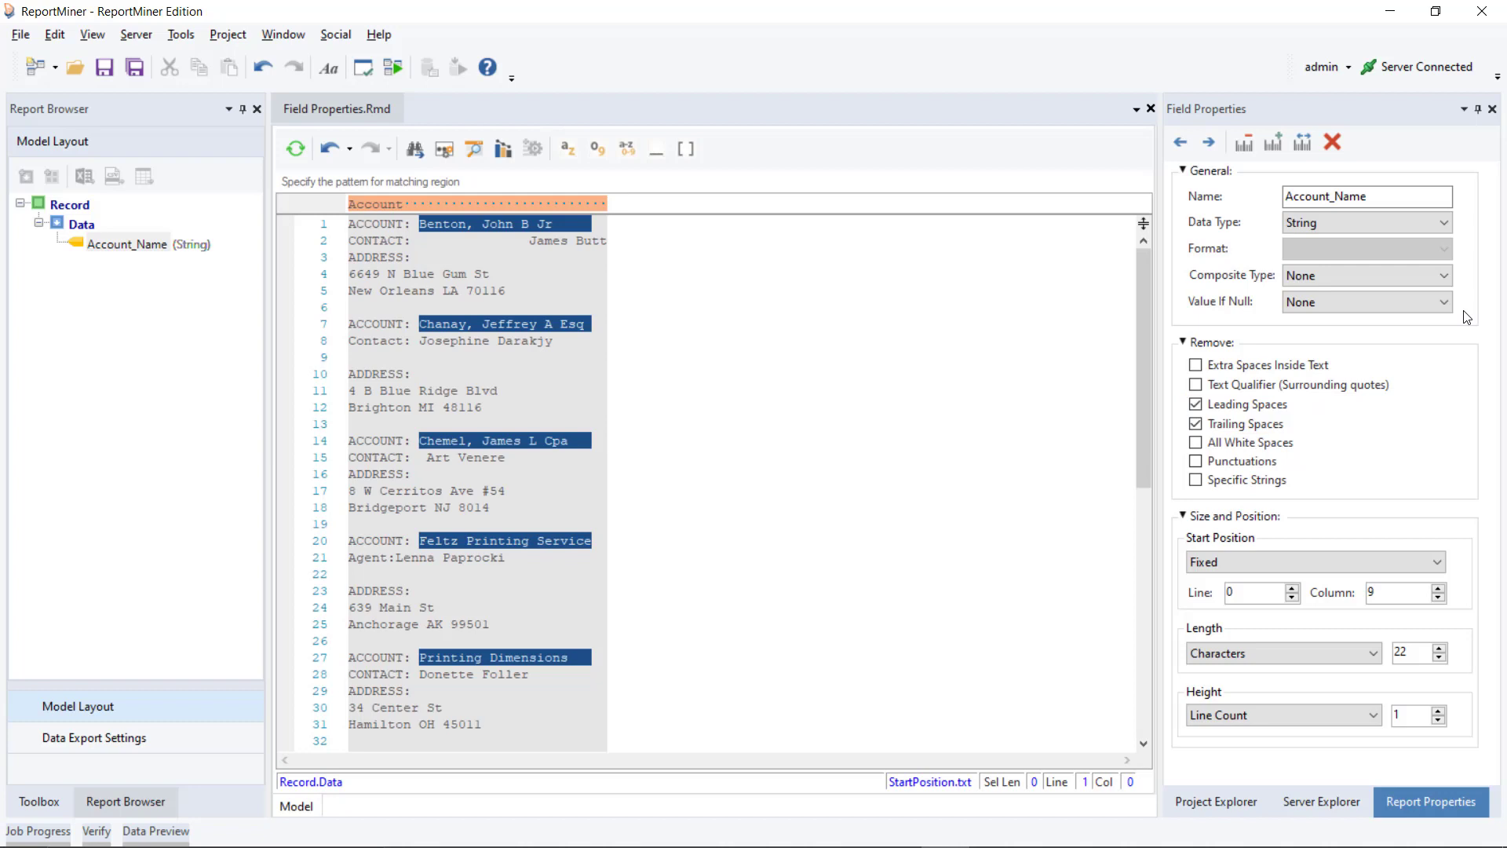
click(1476, 314)
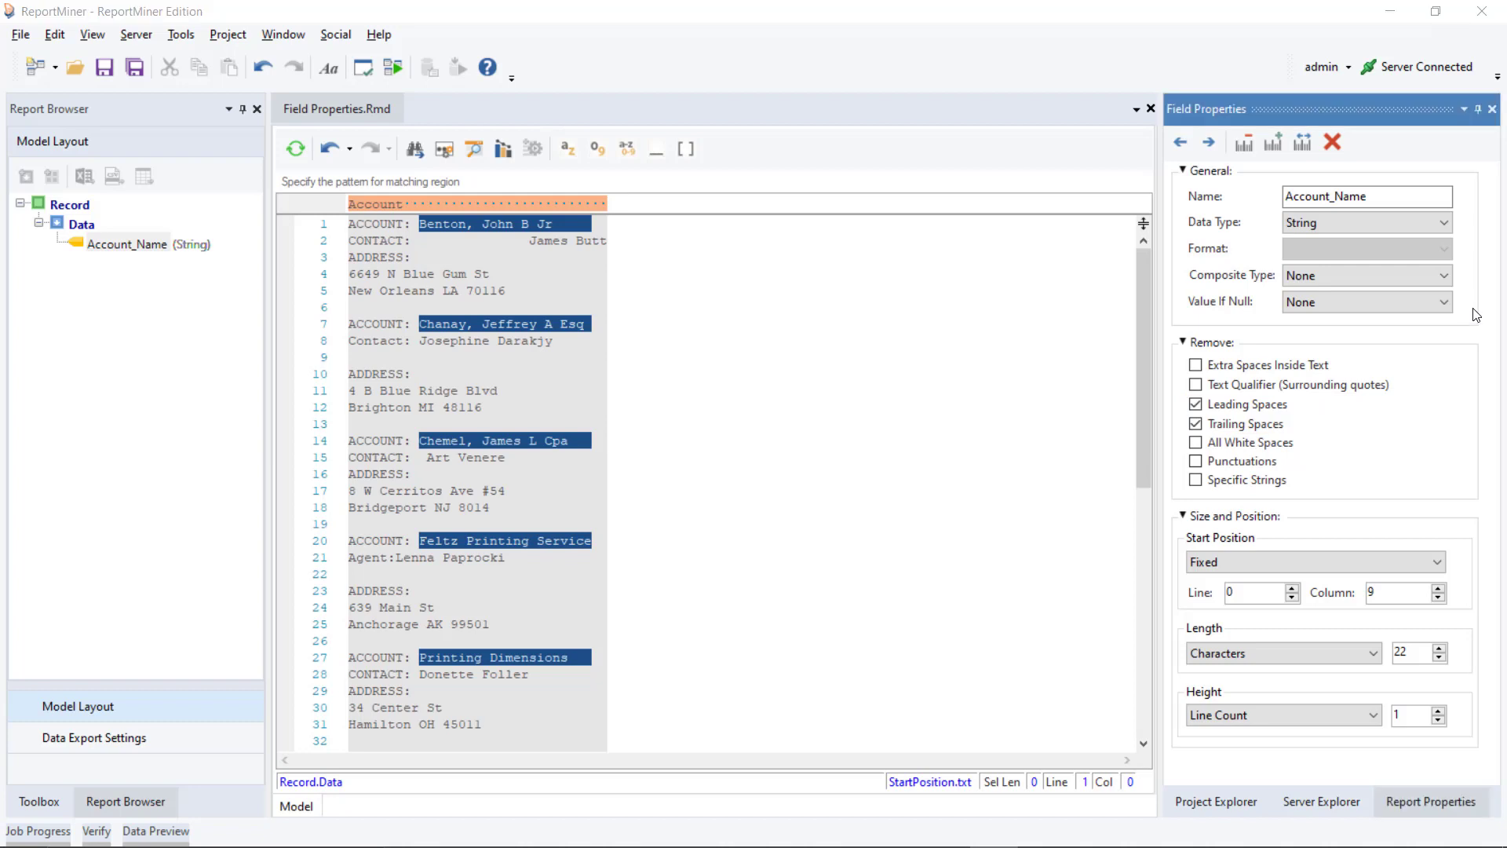
Remove the specific string Printing from the Account_Name field and preview the extracted data.
click(1266, 487)
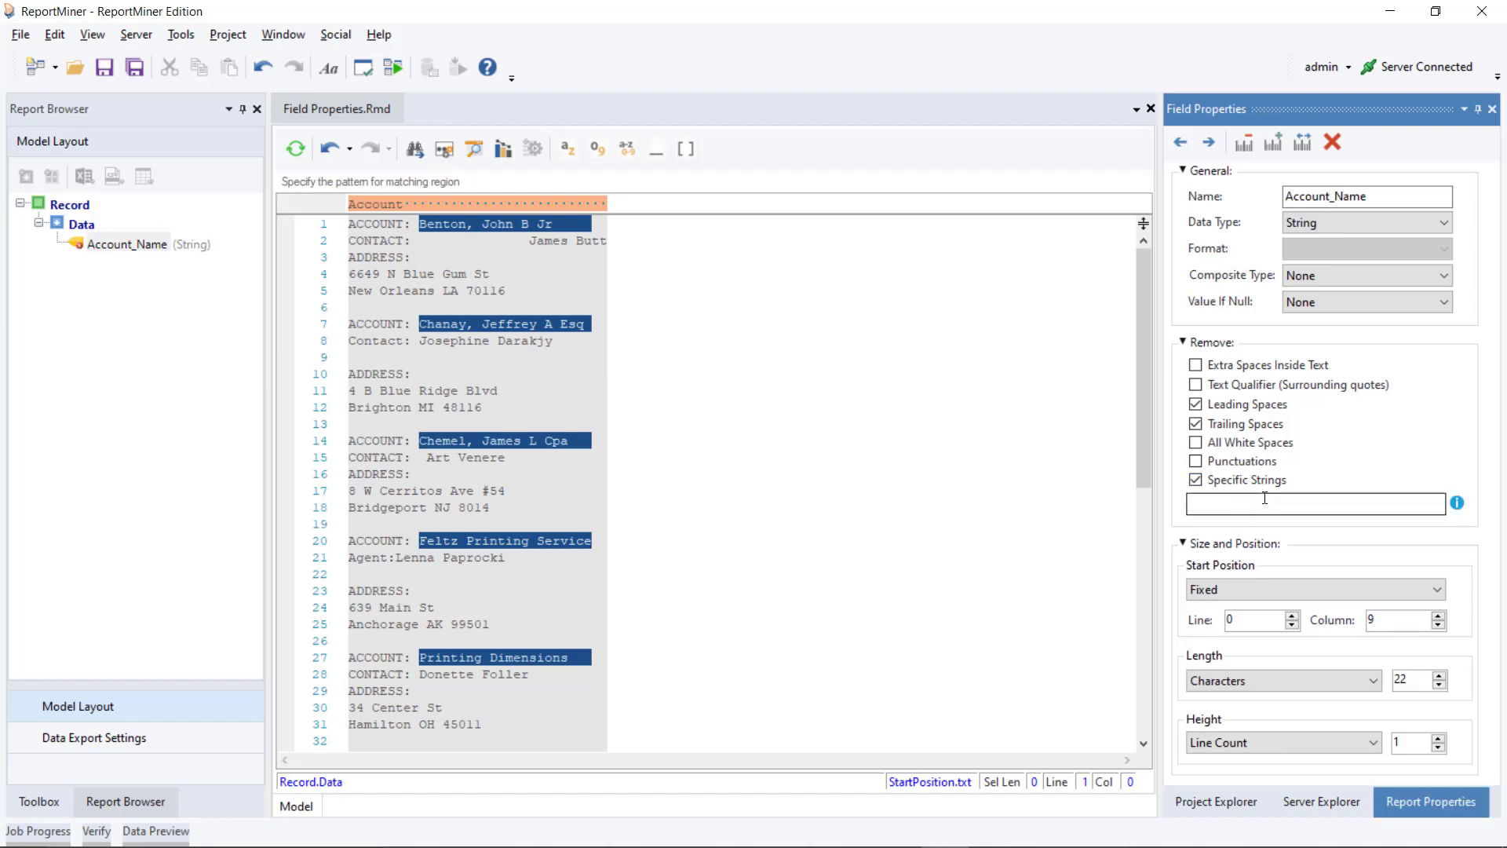
click(1264, 499)
text(Printing)
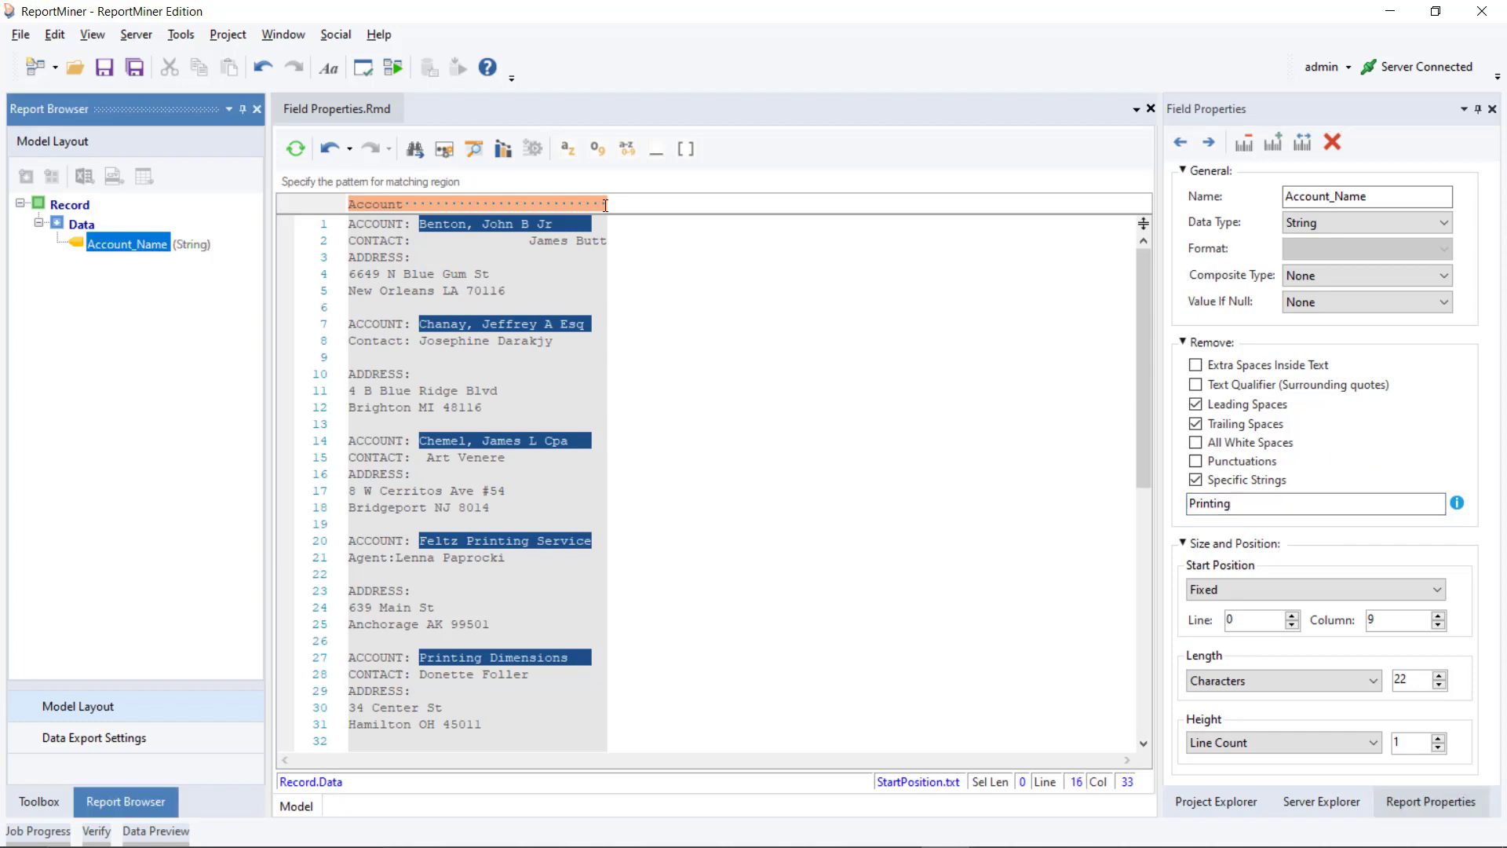
click(474, 148)
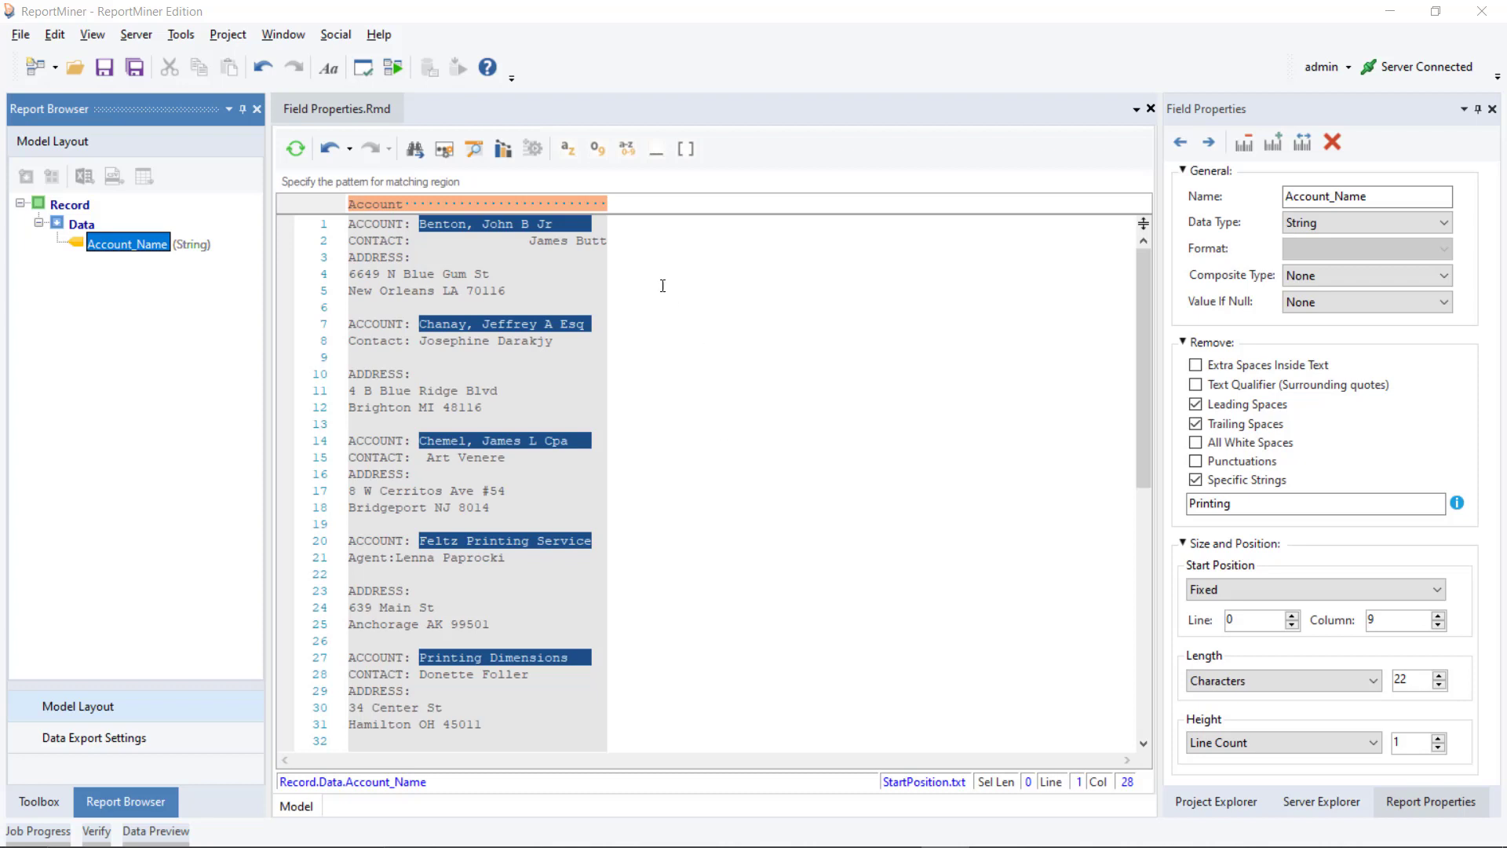
Create a data field from the contact's name on line 2 and name it Contact_person.
drag(612, 240, 497, 240)
right_click(529, 242)
click(643, 256)
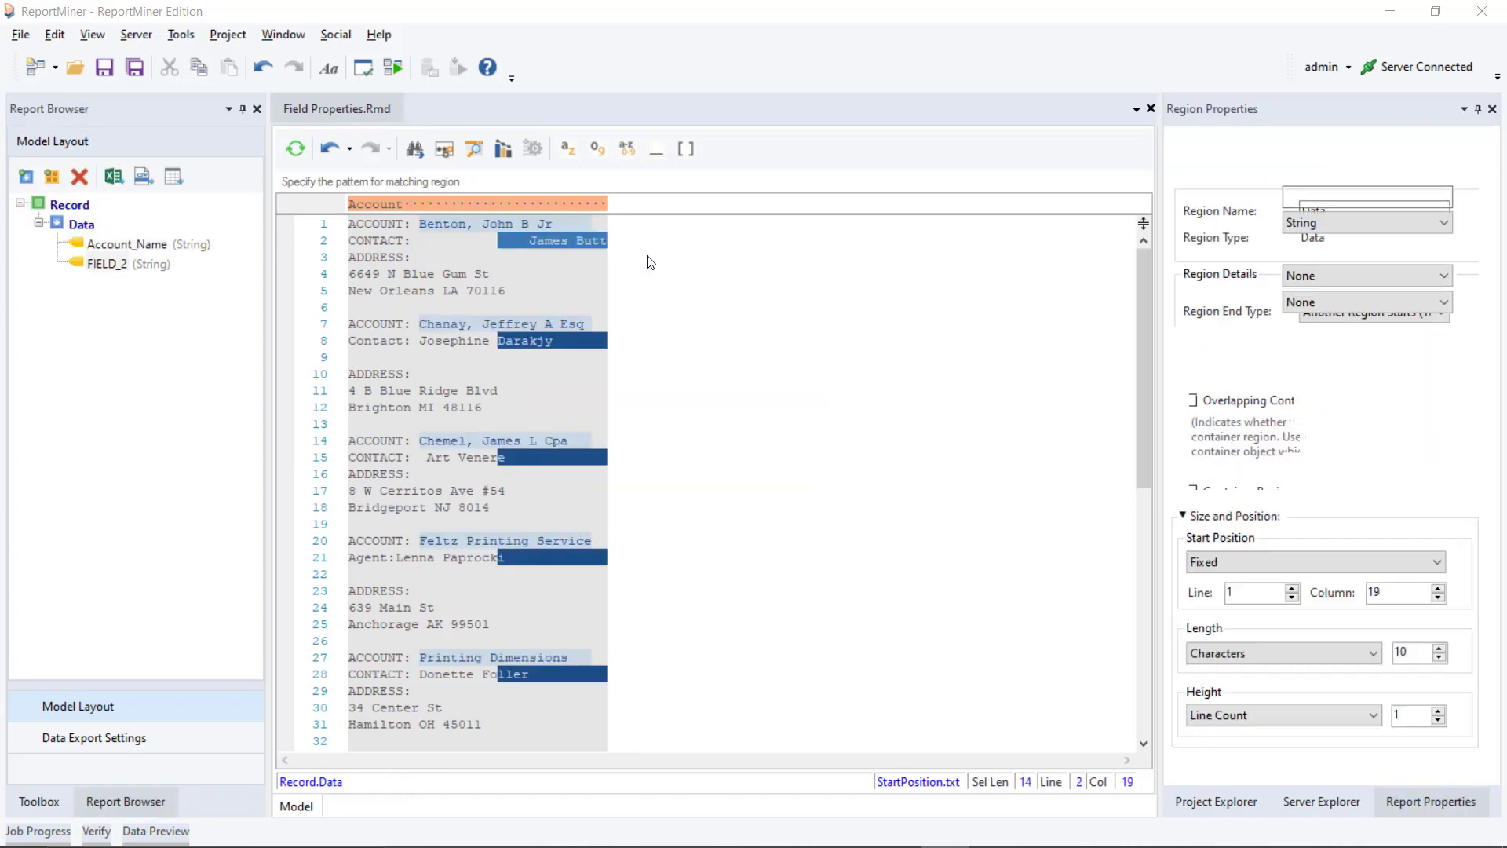
drag(1341, 196, 1241, 193)
text(Contact_person)
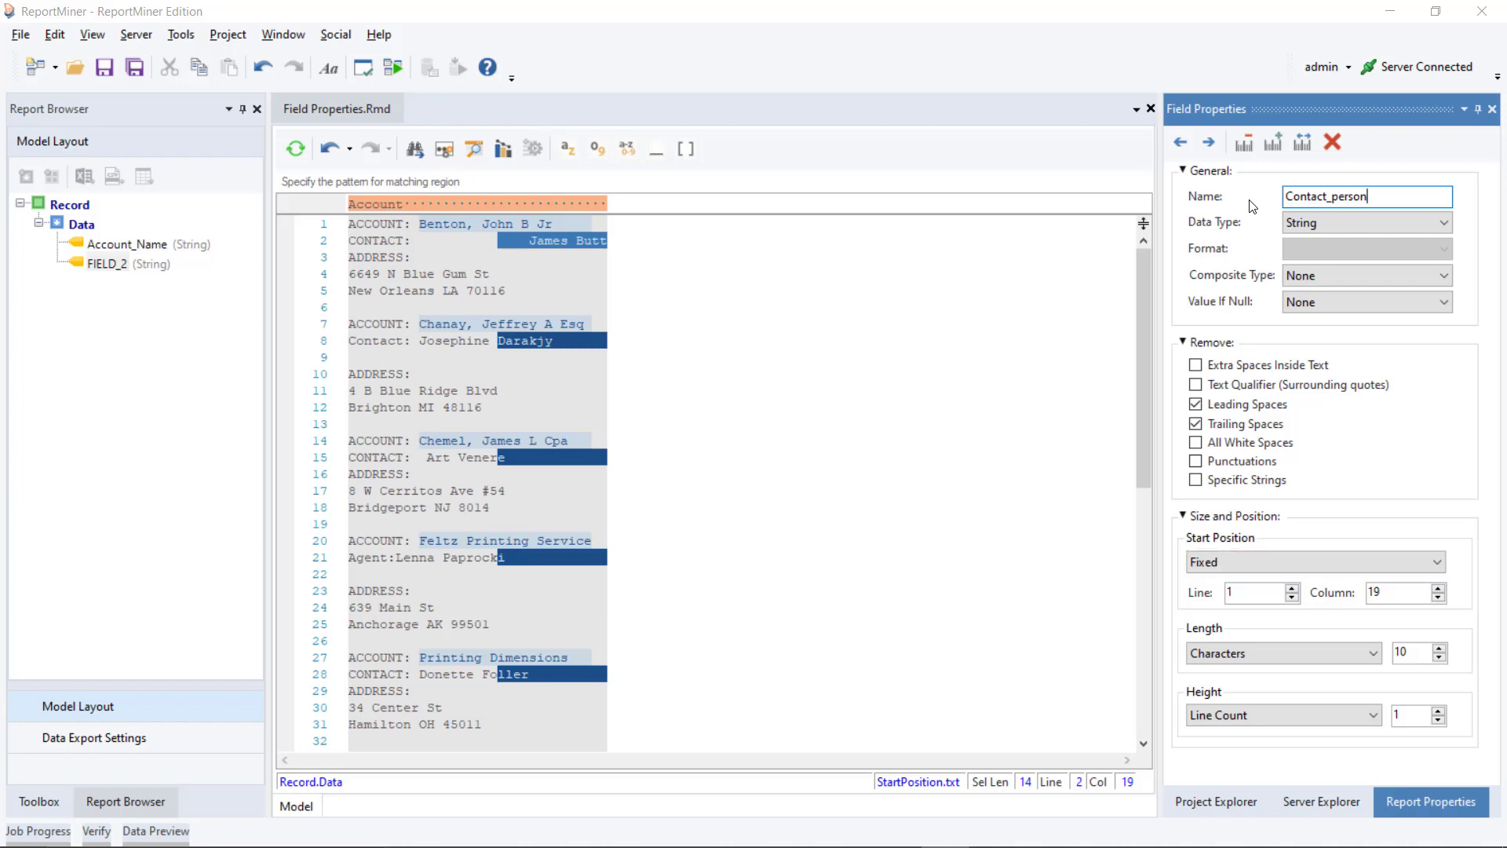
Make Contact_person start with Follows String In Current Line using the string CONTACT:, with case sensitivity turned off.
click(1413, 557)
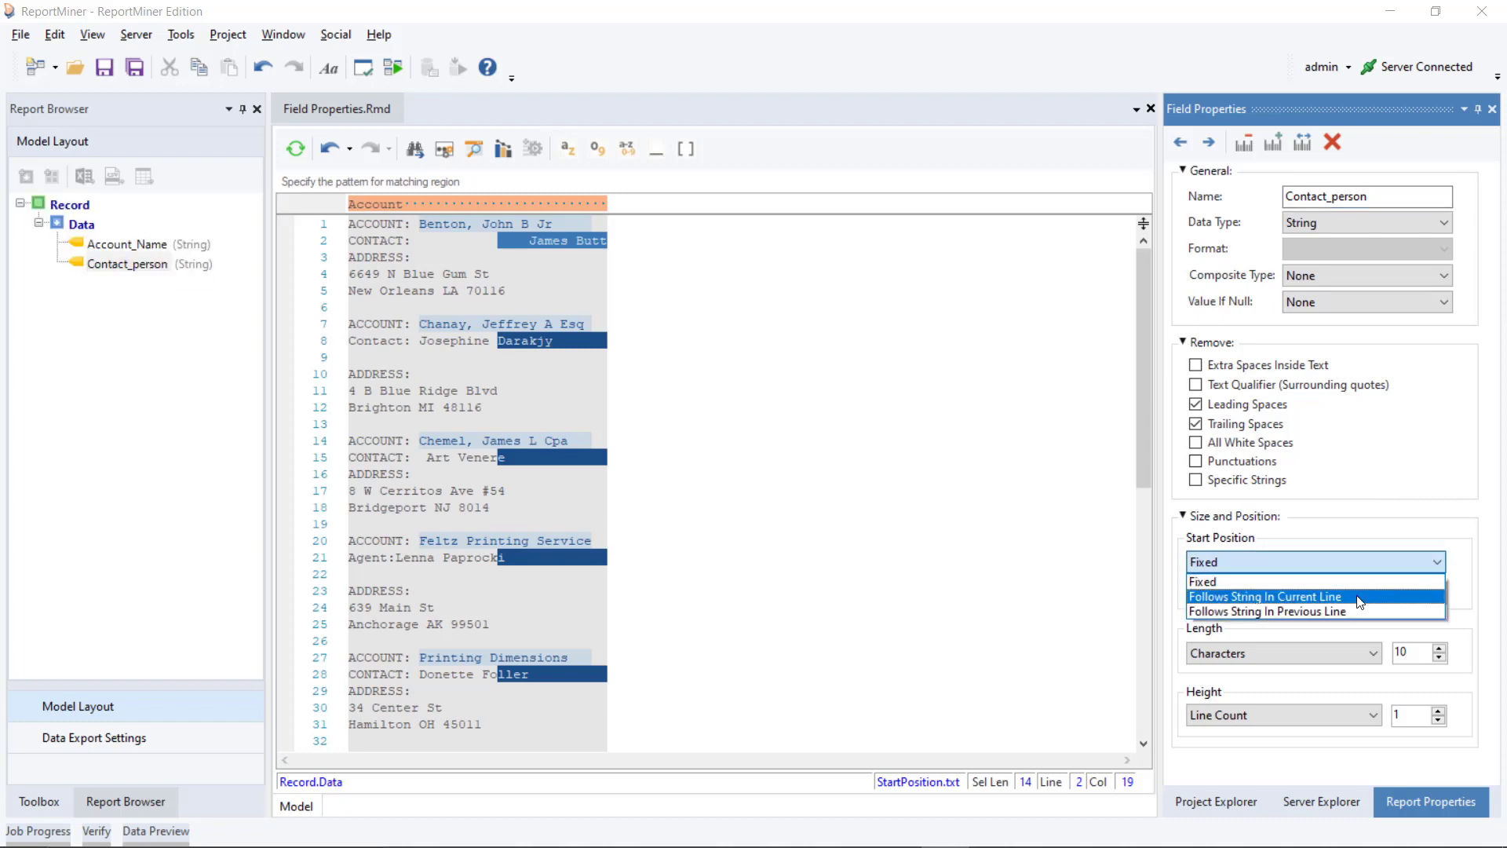
click(1360, 598)
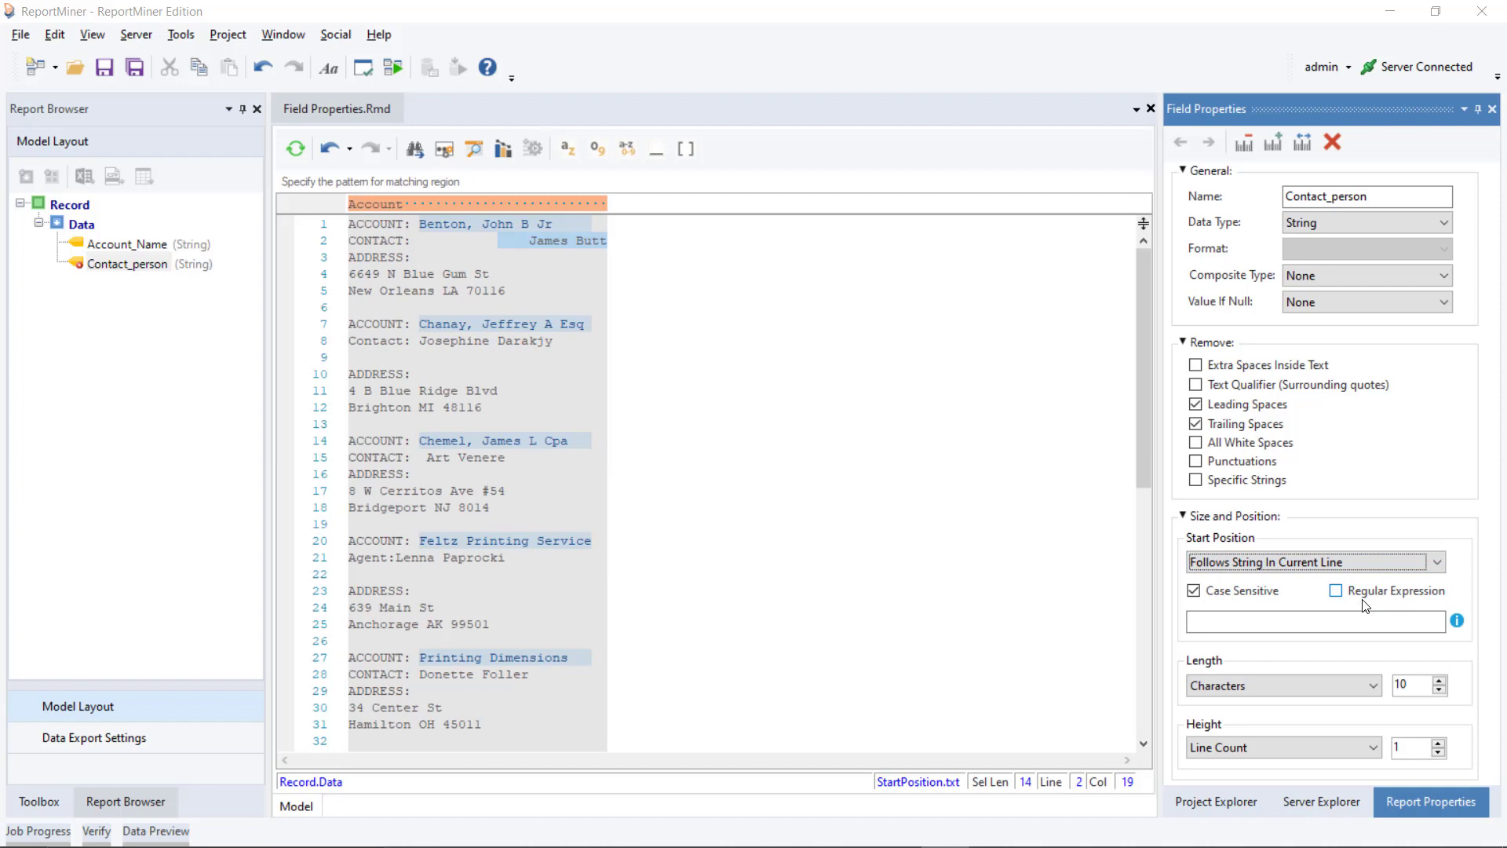
click(1369, 619)
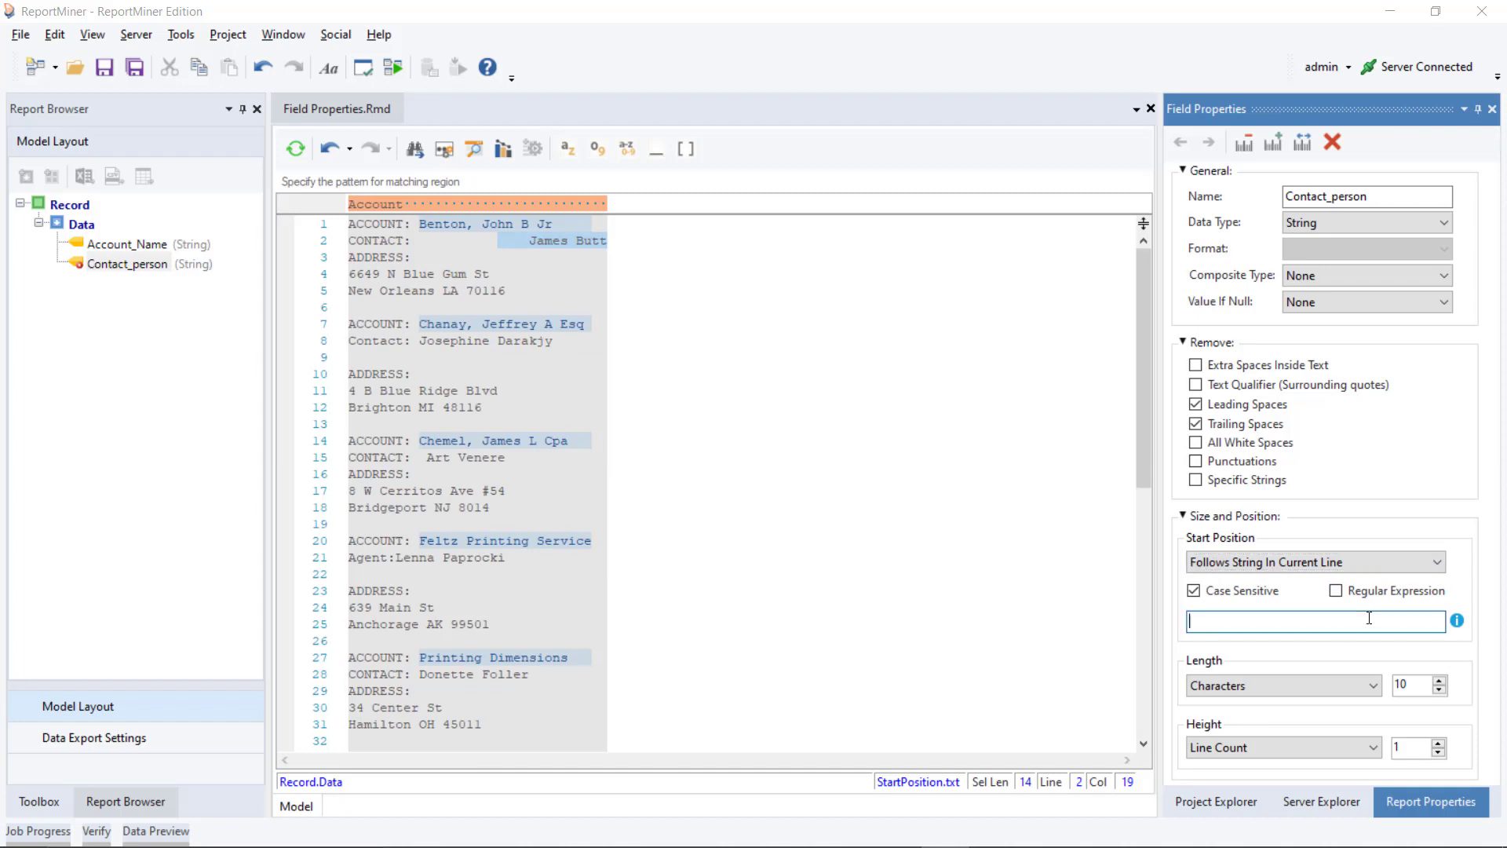
text(CONTACT:)
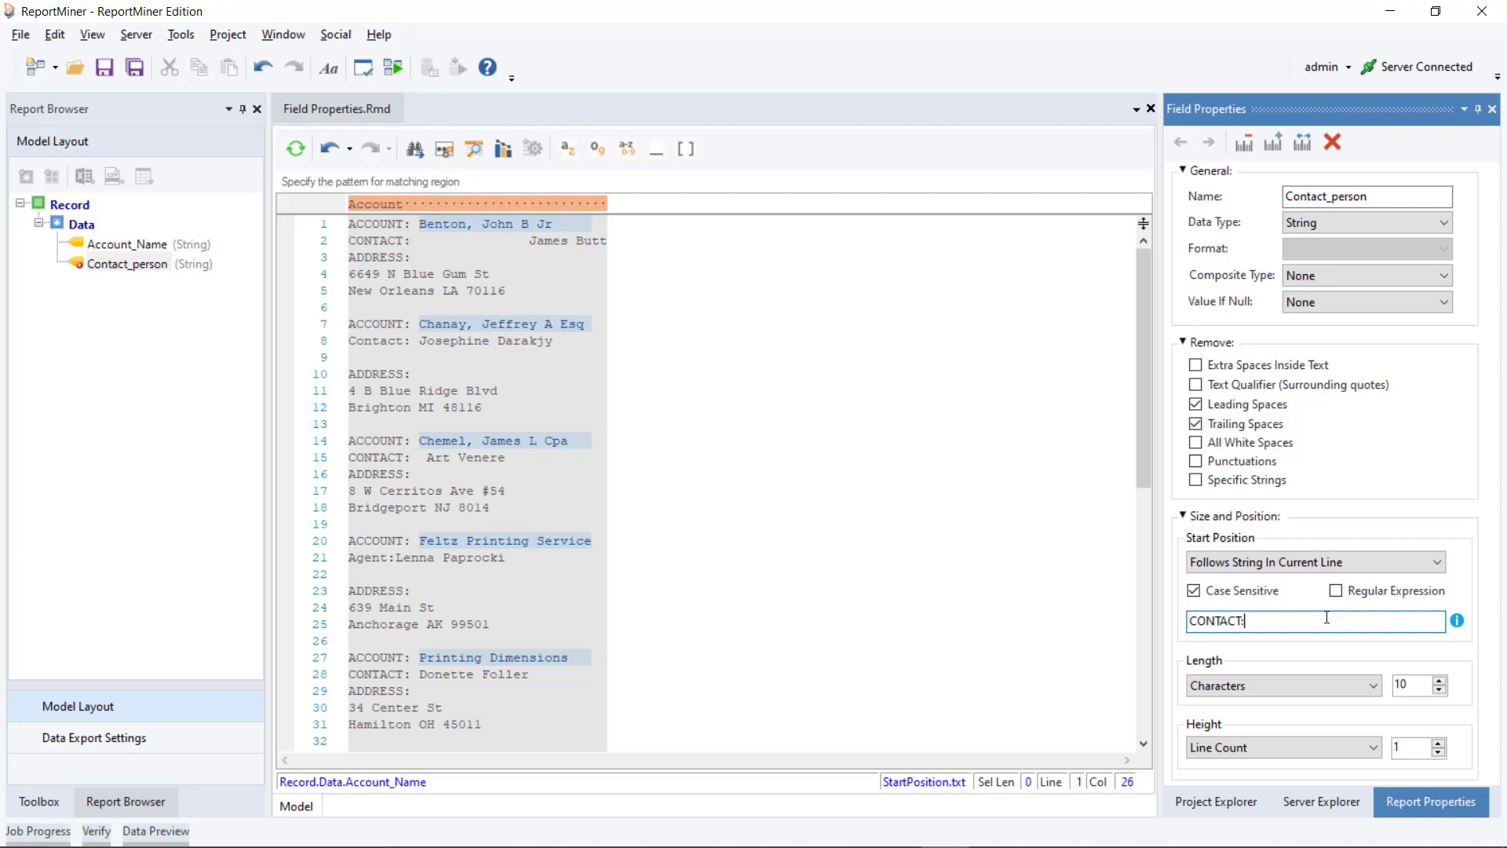
click(1465, 589)
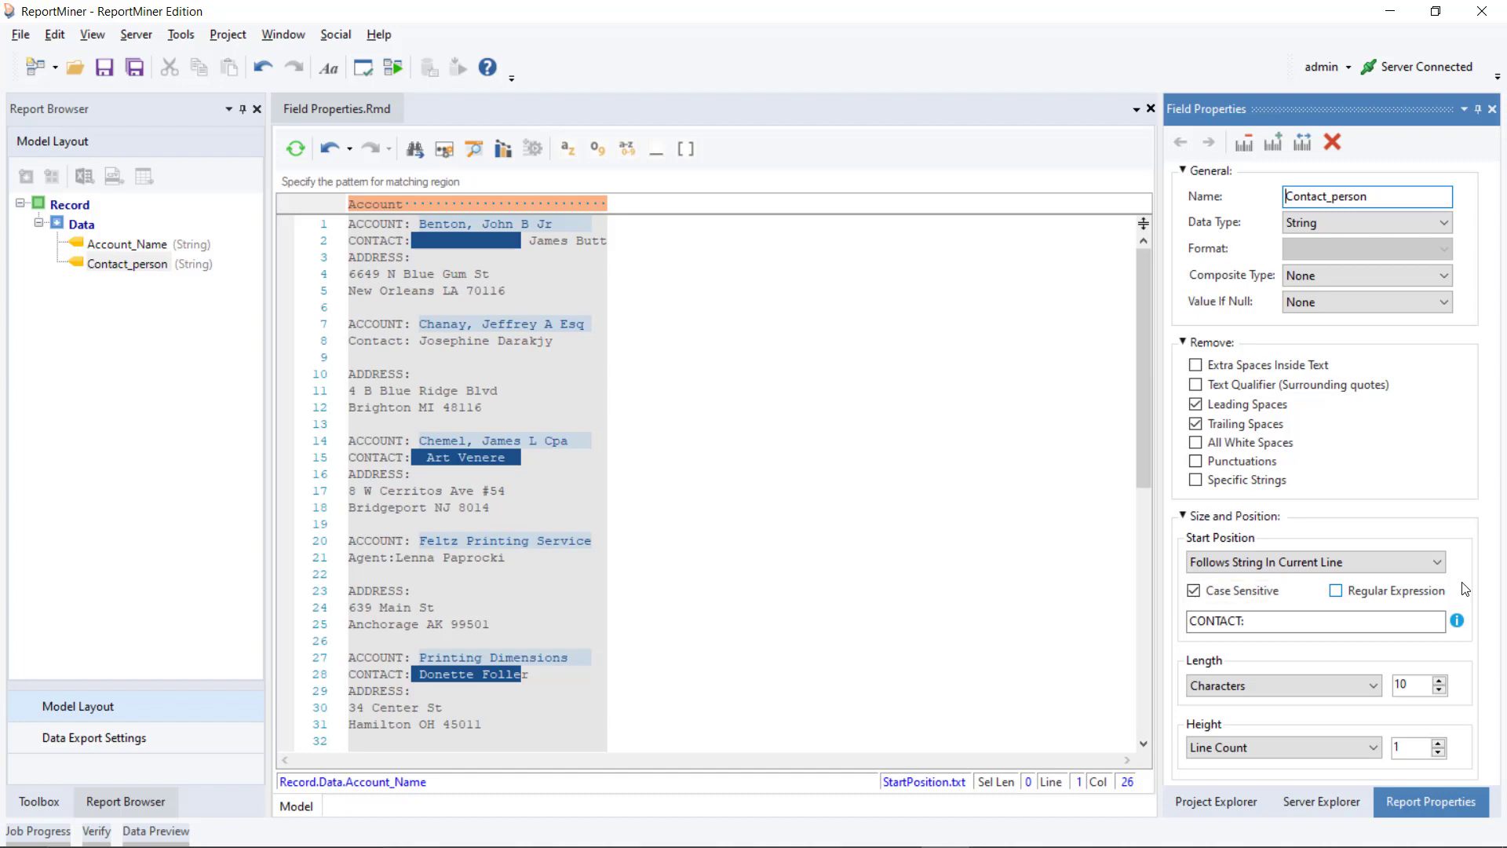
click(1238, 592)
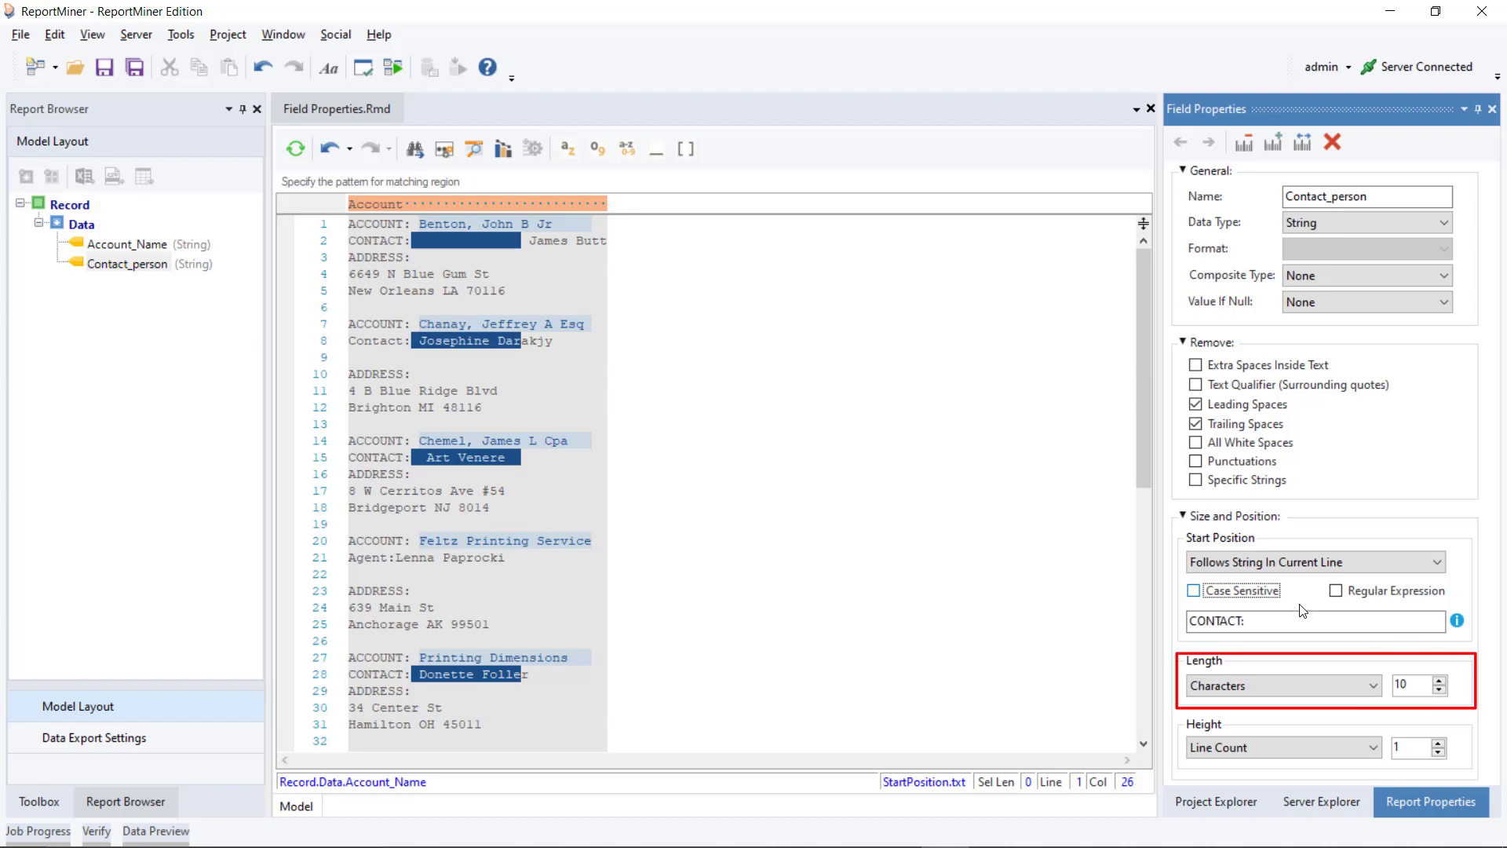
Set the Contact_person field's length to Till End Of Line and preview the extracted data.
click(1320, 684)
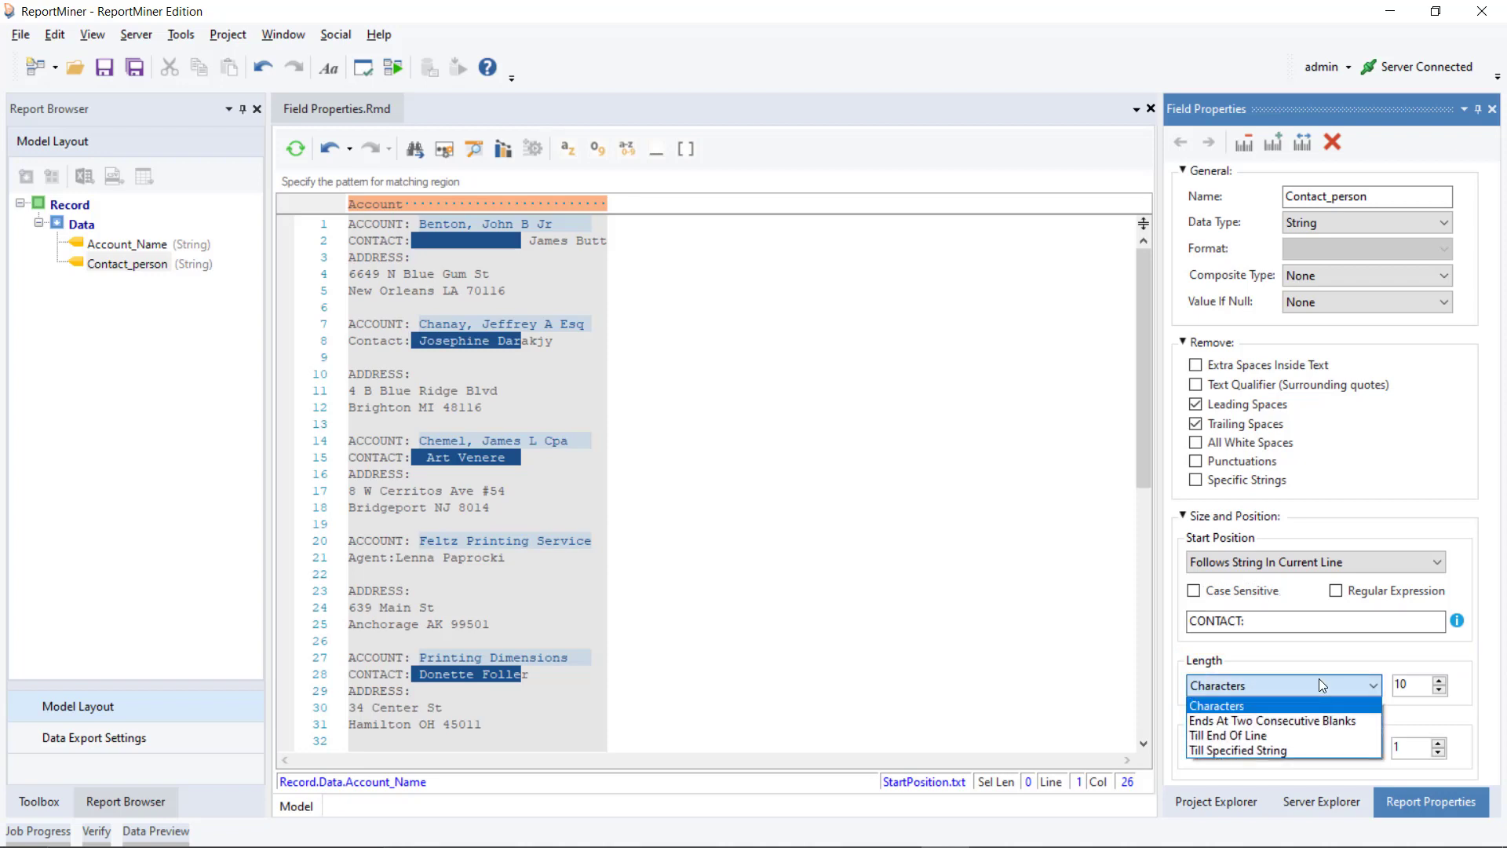
click(1326, 736)
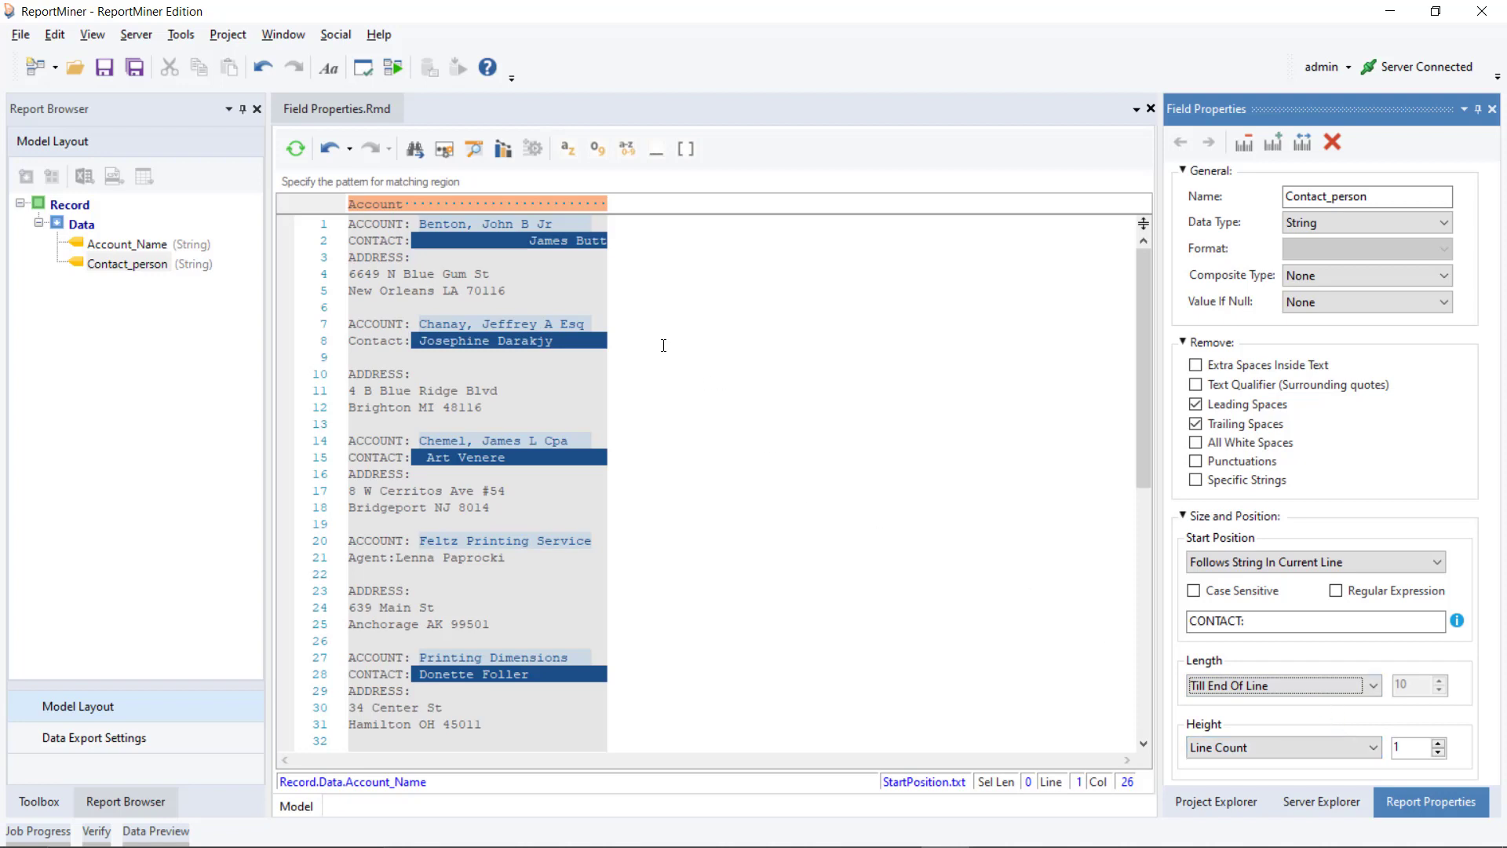
click(474, 150)
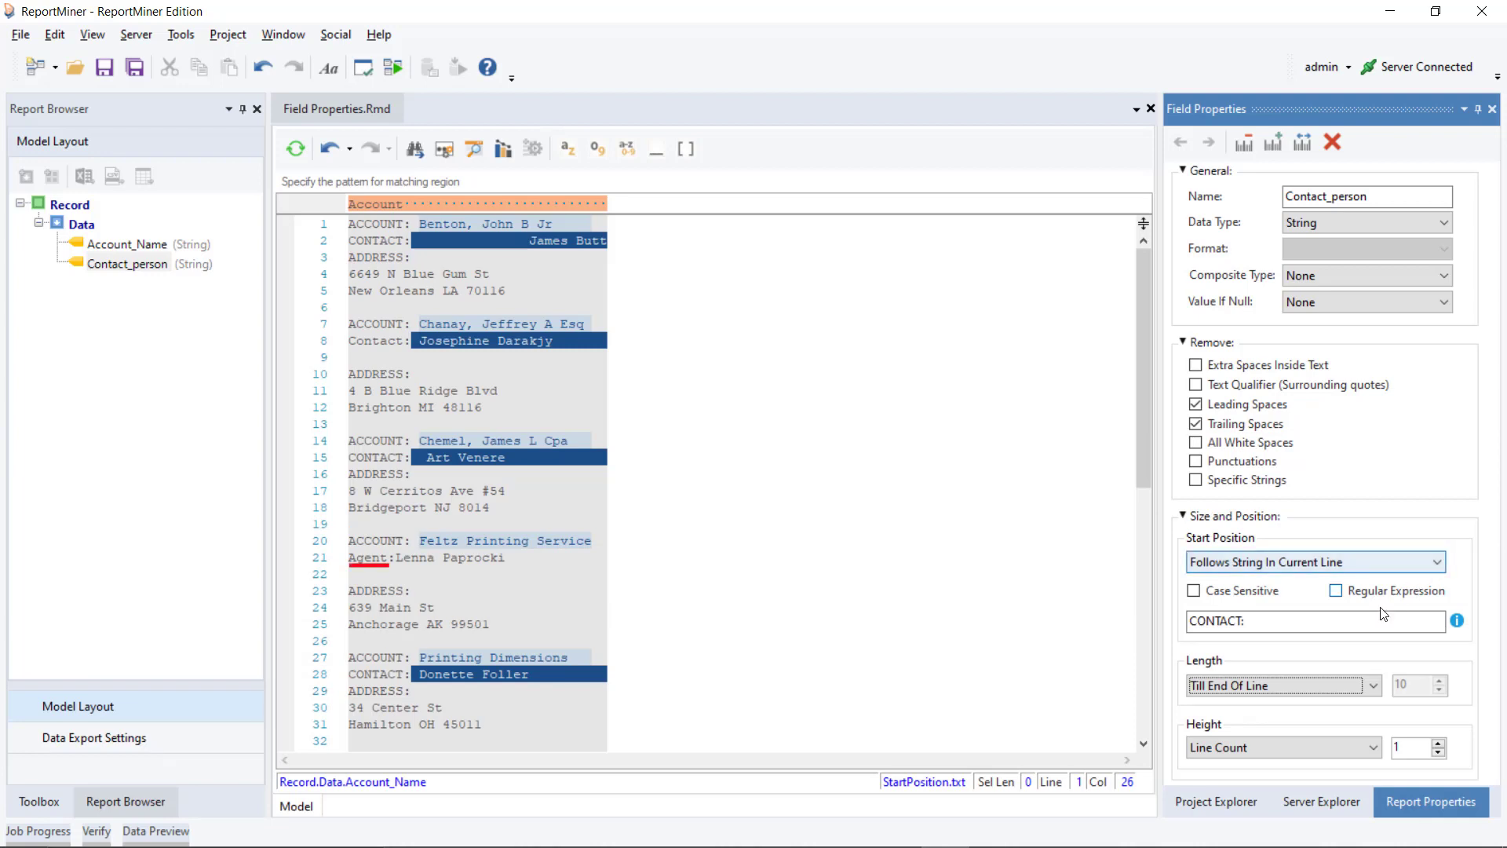
Add AGENT: after CONTACT: as a second, comma-separated start string for the Contact_person field.
click(1360, 626)
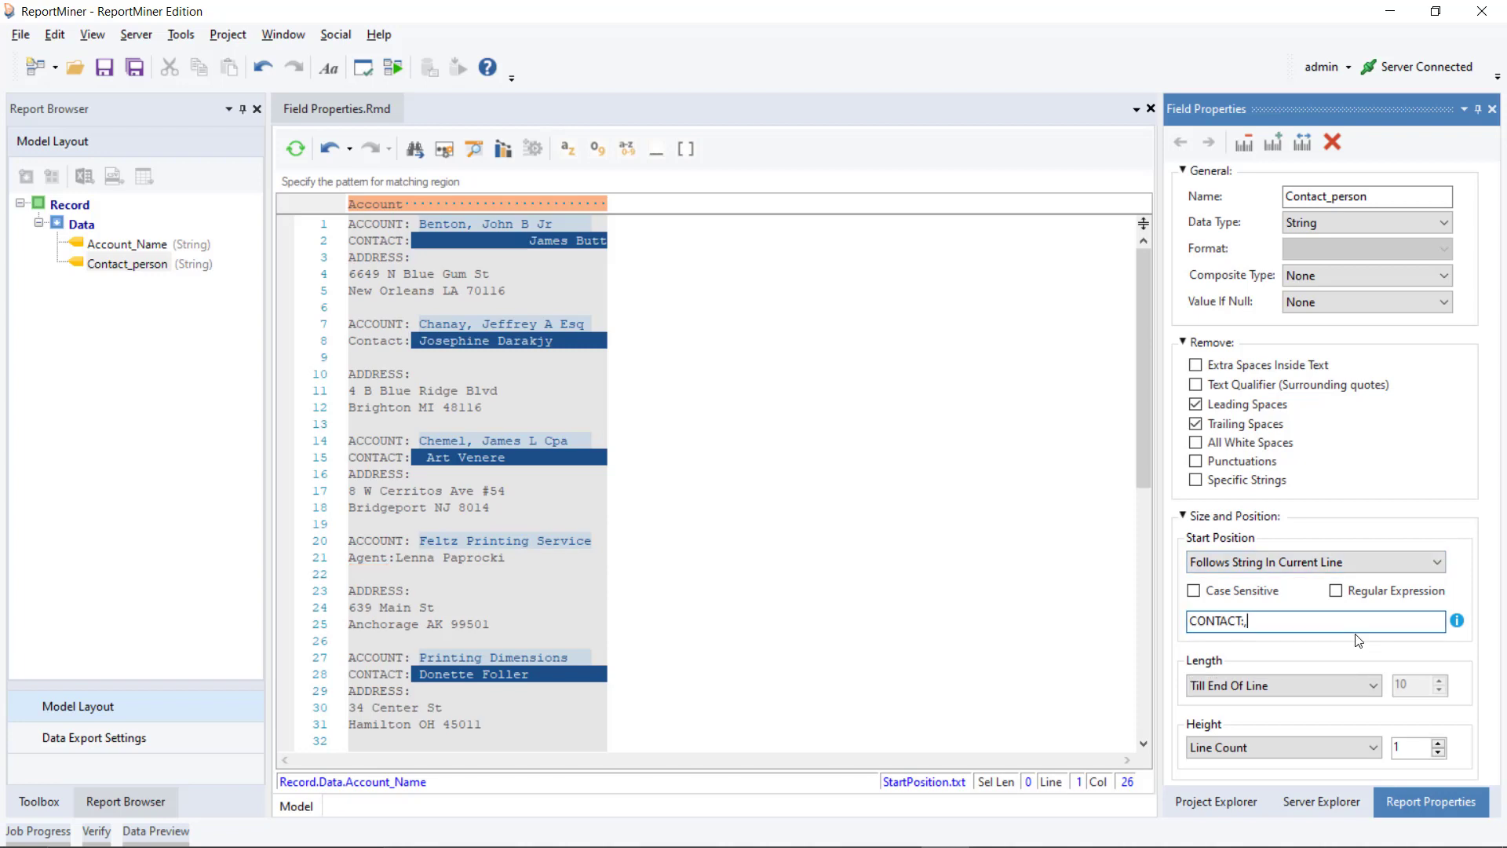
text(,AGENT:)
click(116, 264)
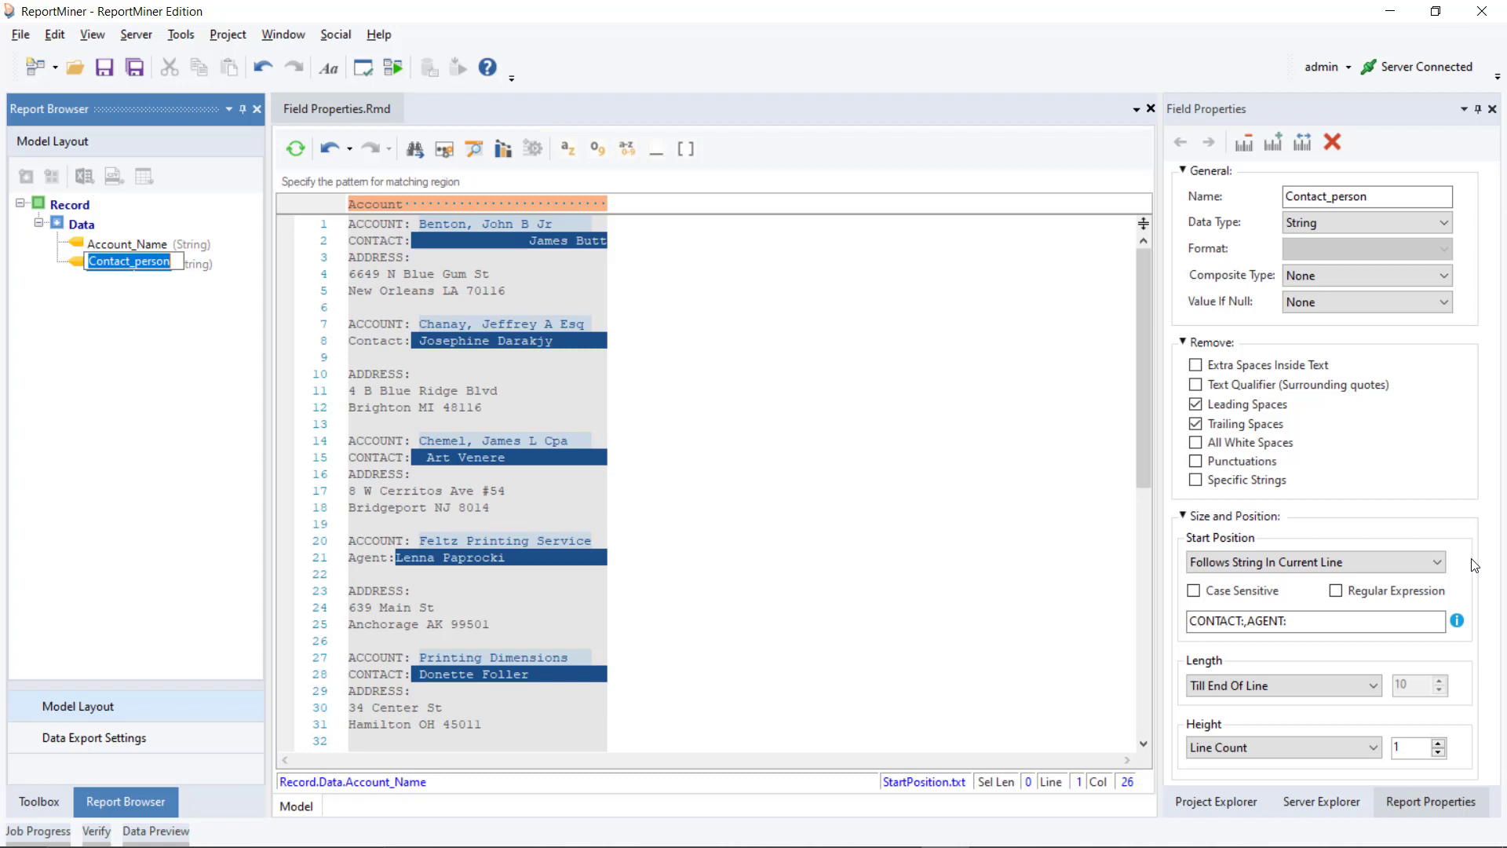
key(Return)
Create a data field from the two-line address block on lines 4 and 5.
drag(510, 292, 348, 275)
right_click(354, 275)
click(440, 295)
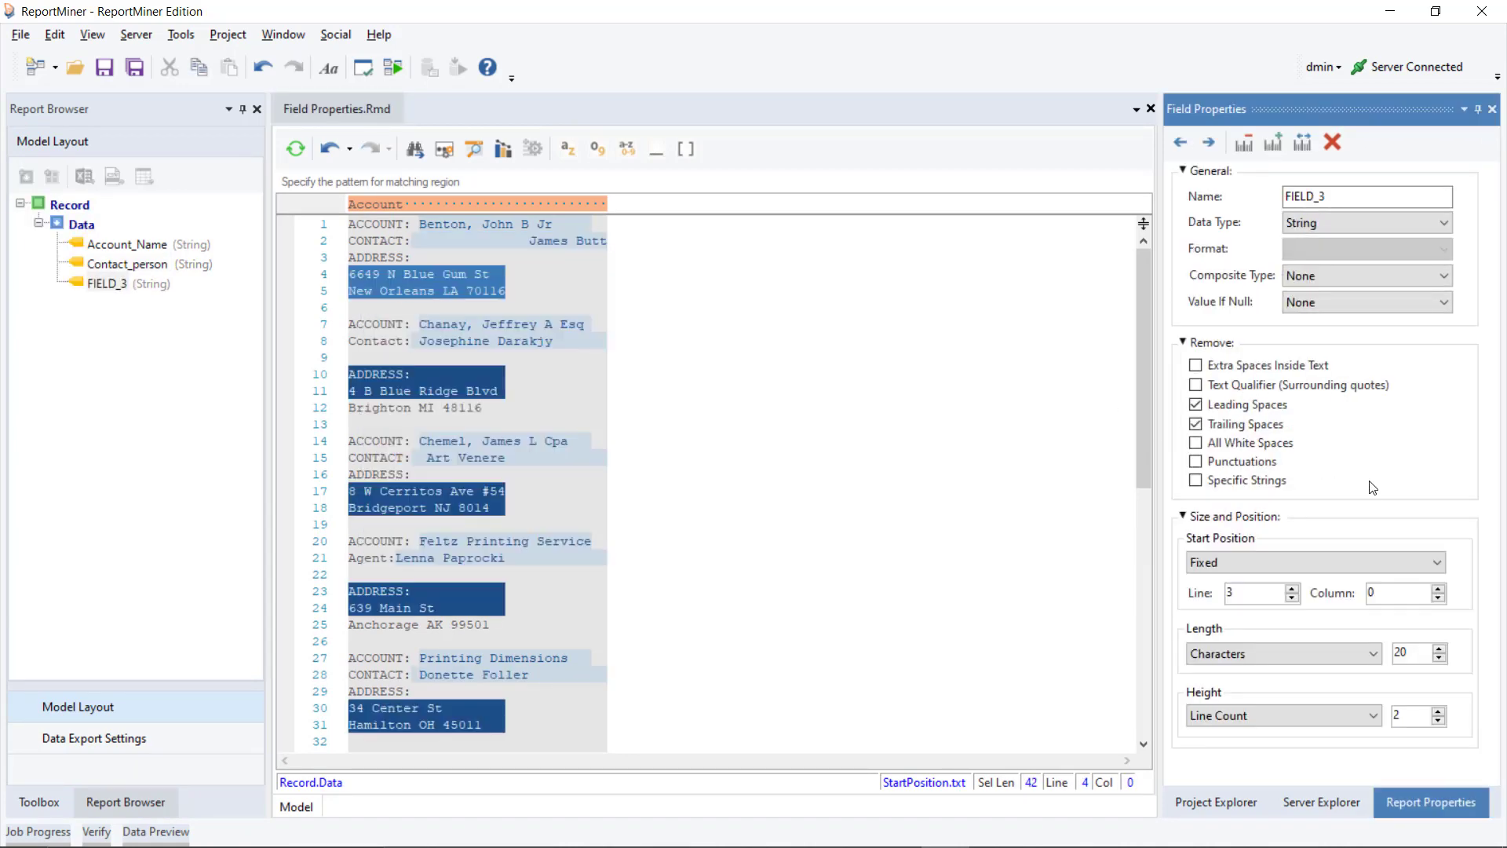
Make the address field start with Follows String In Previous Line using the string ADDRESS:, with case sensitivity turned off.
click(1439, 566)
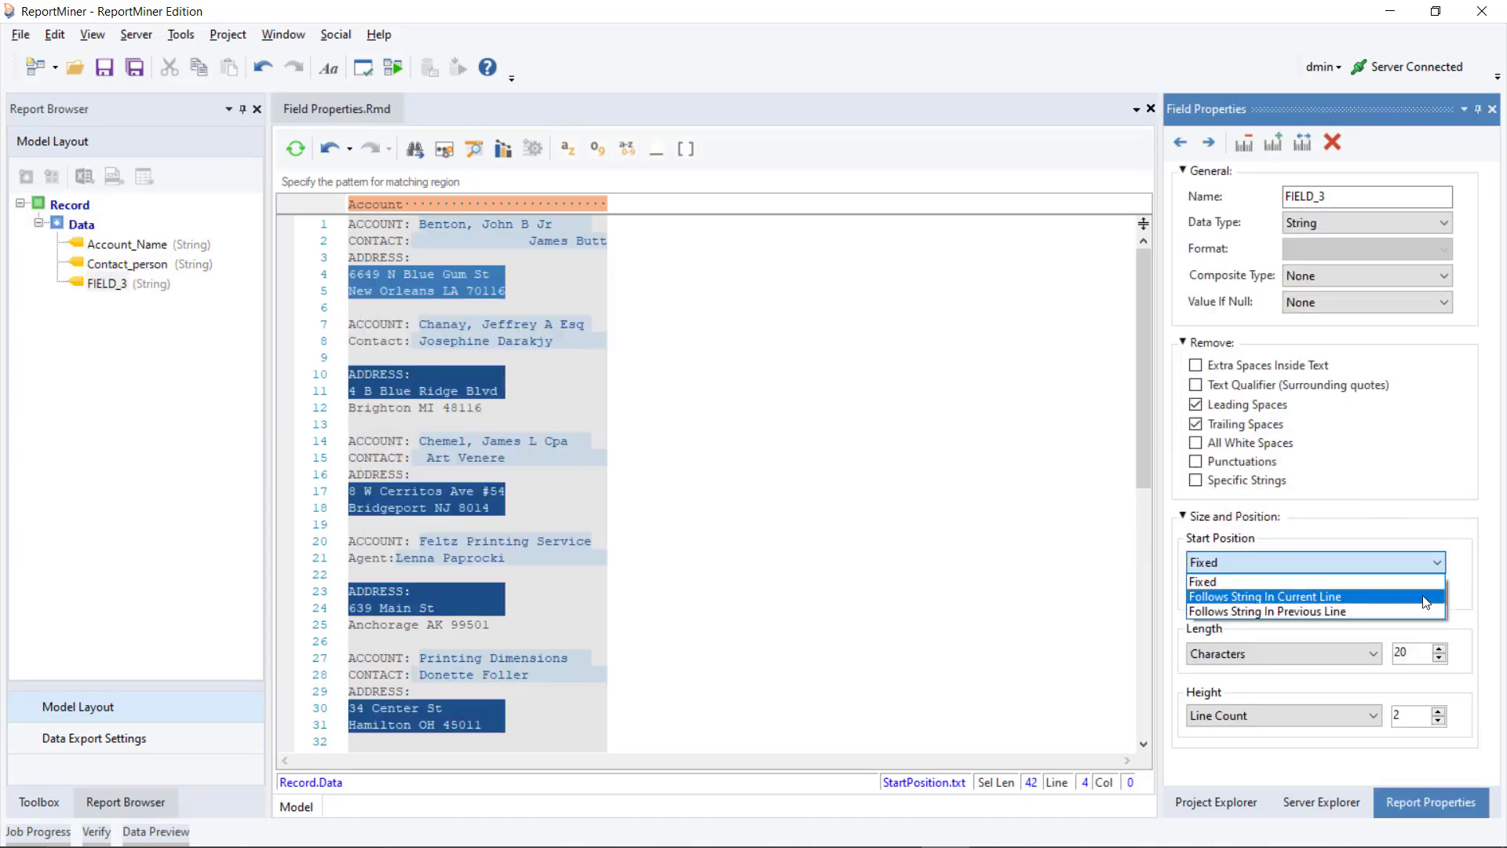
click(1336, 609)
click(1331, 622)
text(ADDR)
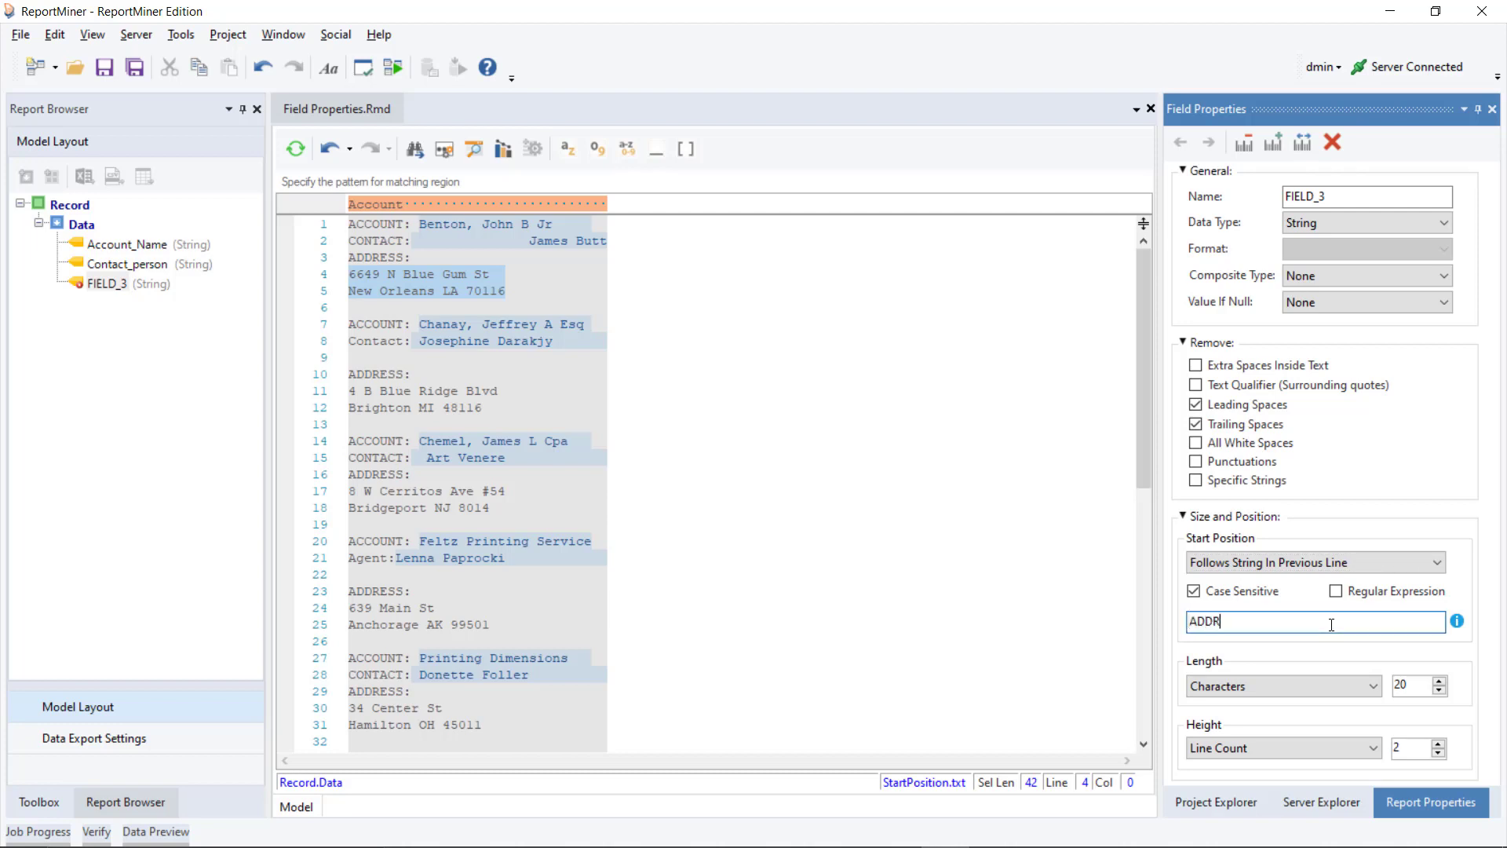
text(ESS:)
click(1278, 596)
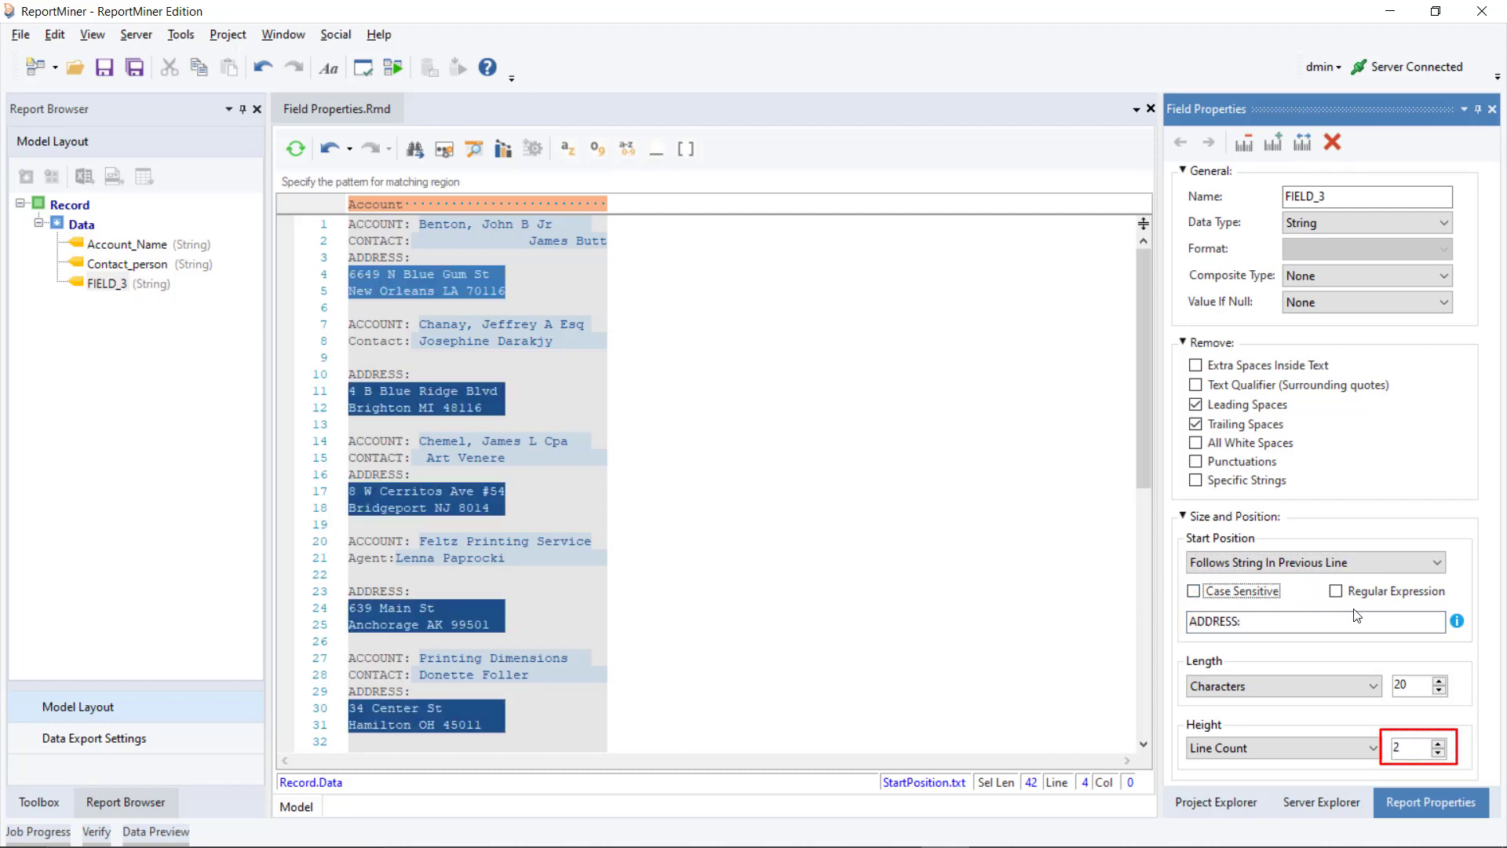
Try Till Blank Row as the address field's height and settle on Ends At Row With Blank First Character.
click(1367, 750)
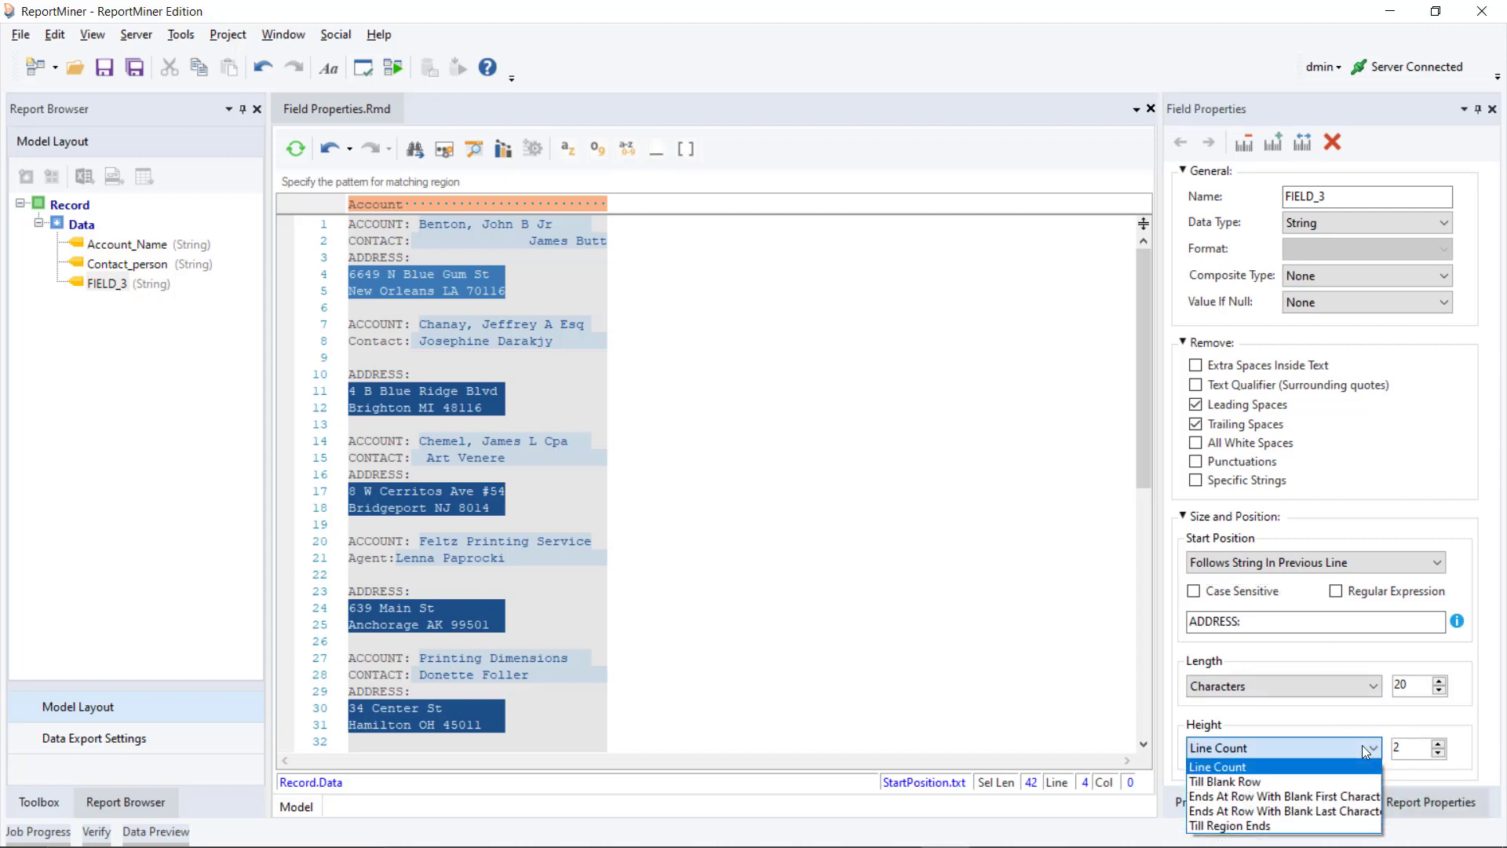
click(1349, 781)
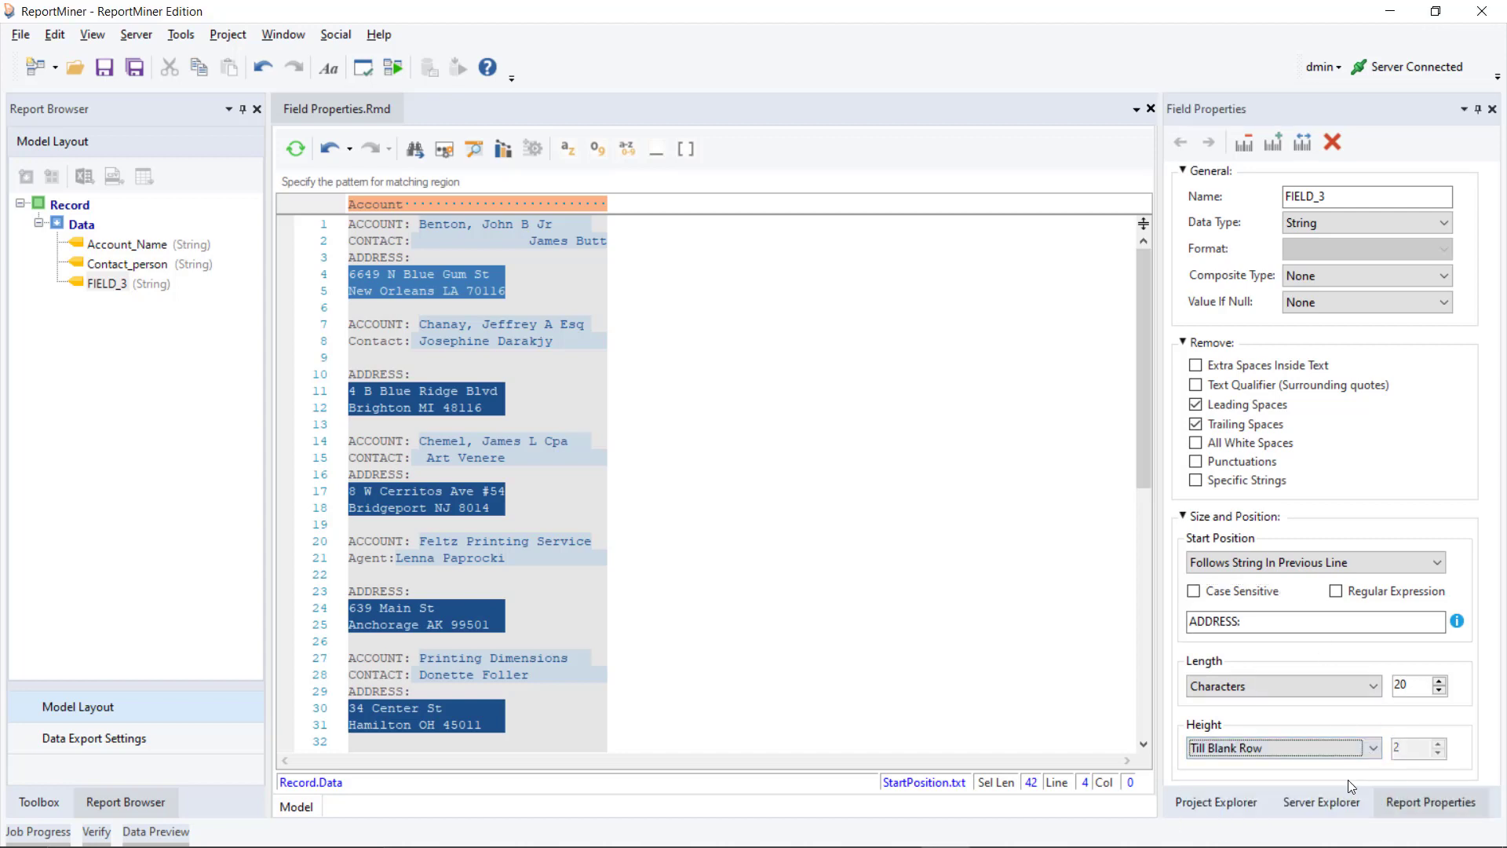
click(1355, 753)
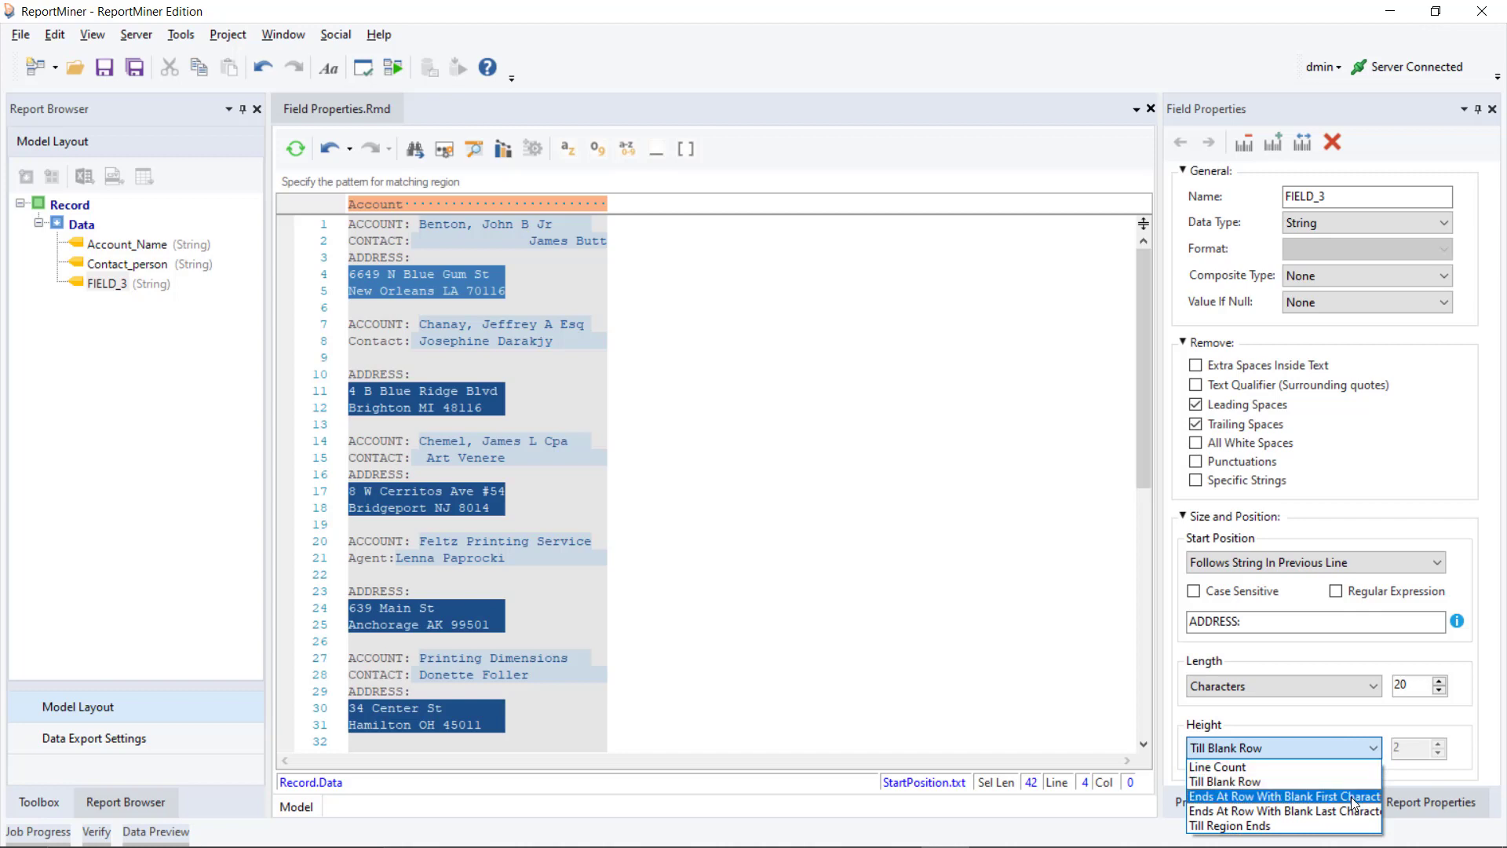
click(1351, 797)
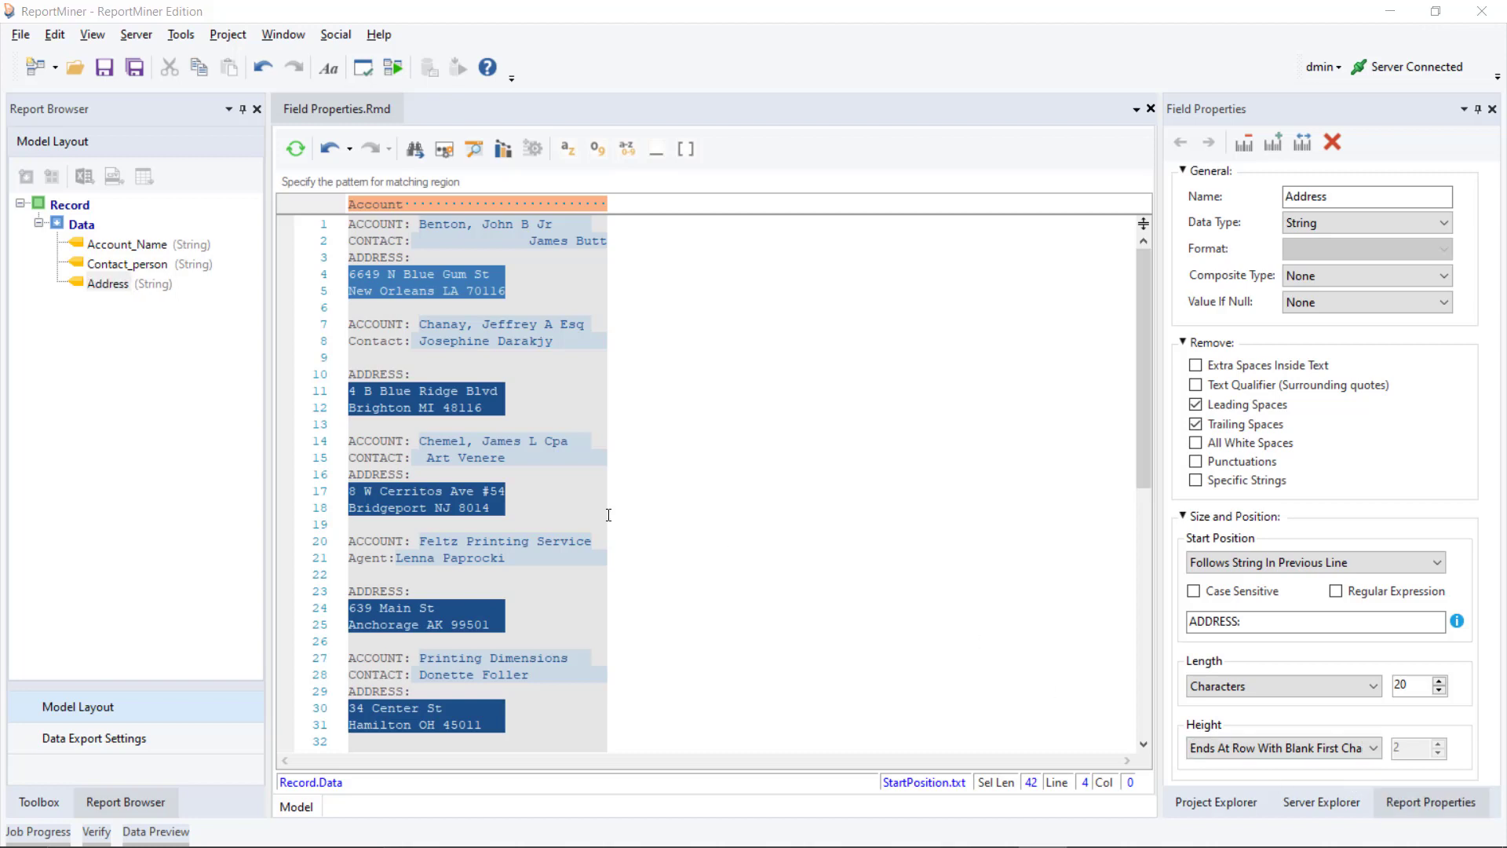
Reorder the fields under the Data region so that Address sits between Account_Name and Contact_person.
click(119, 283)
click(117, 264)
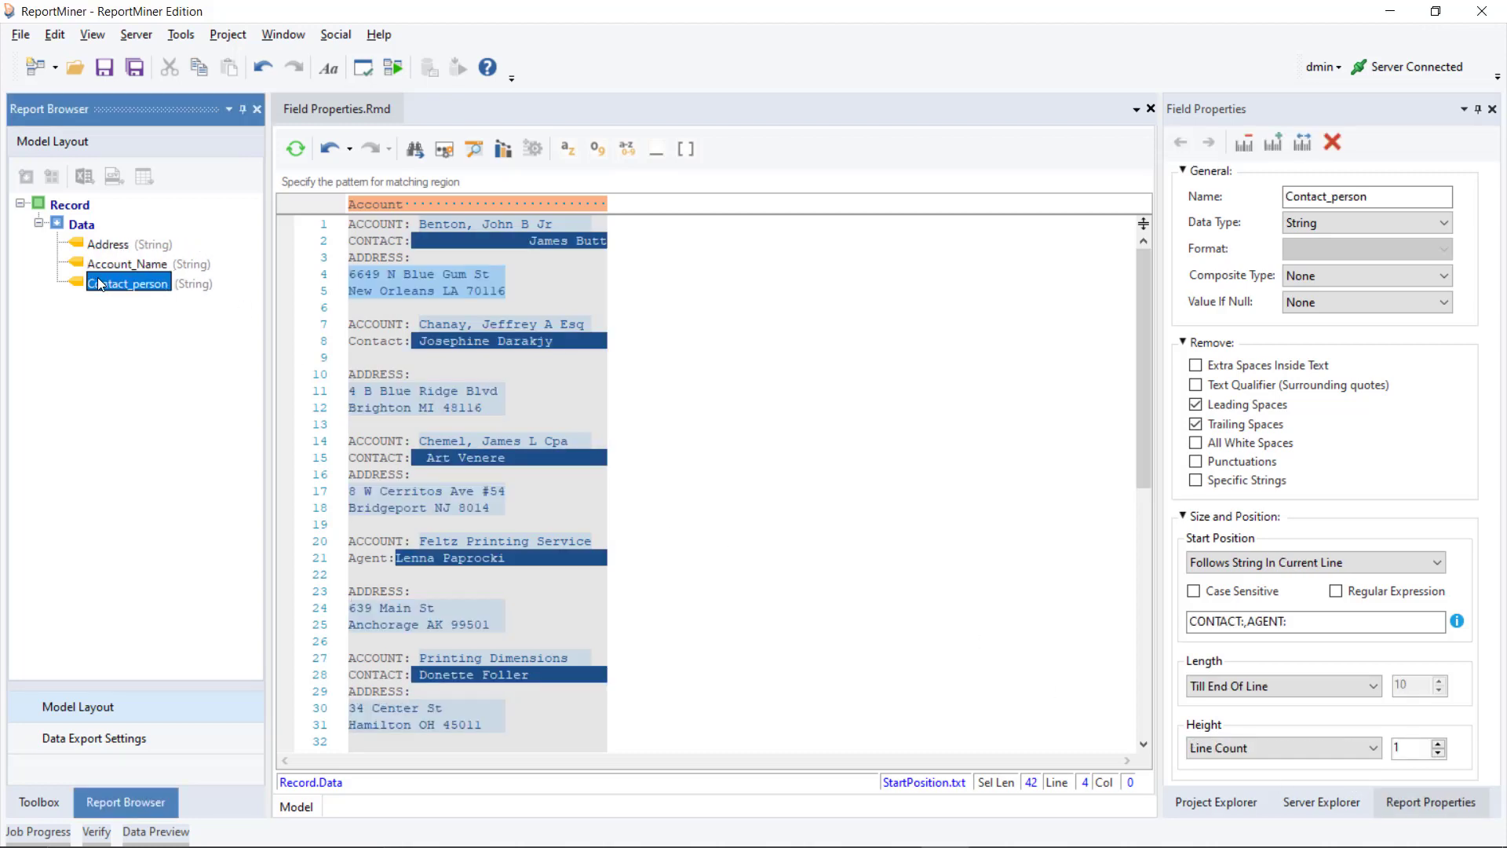
mouse_move(104, 246)
mouse_down()
mouse_move(109, 281)
mouse_move(102, 271)
mouse_up()
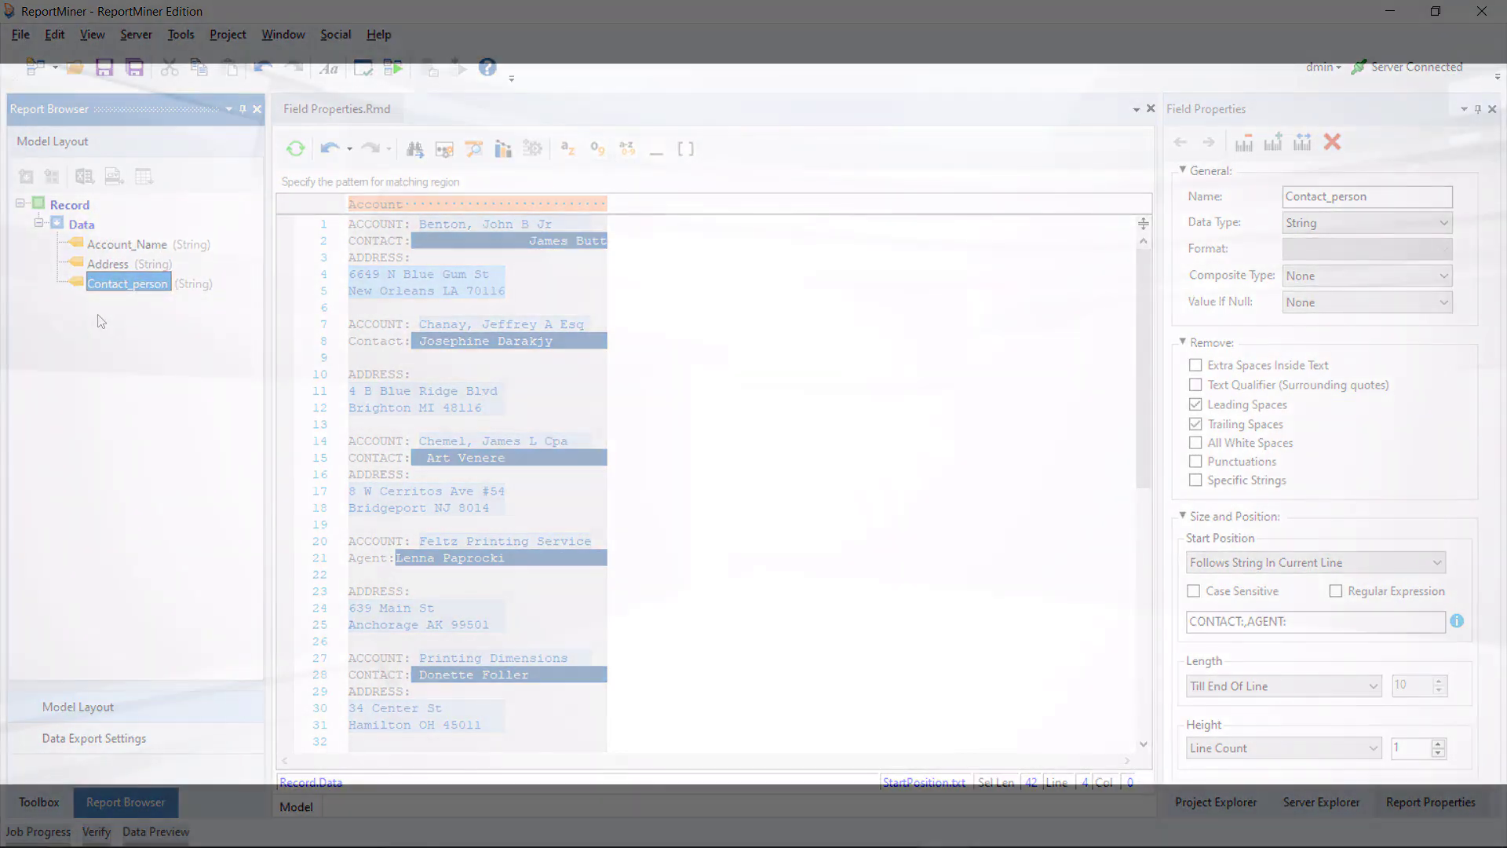